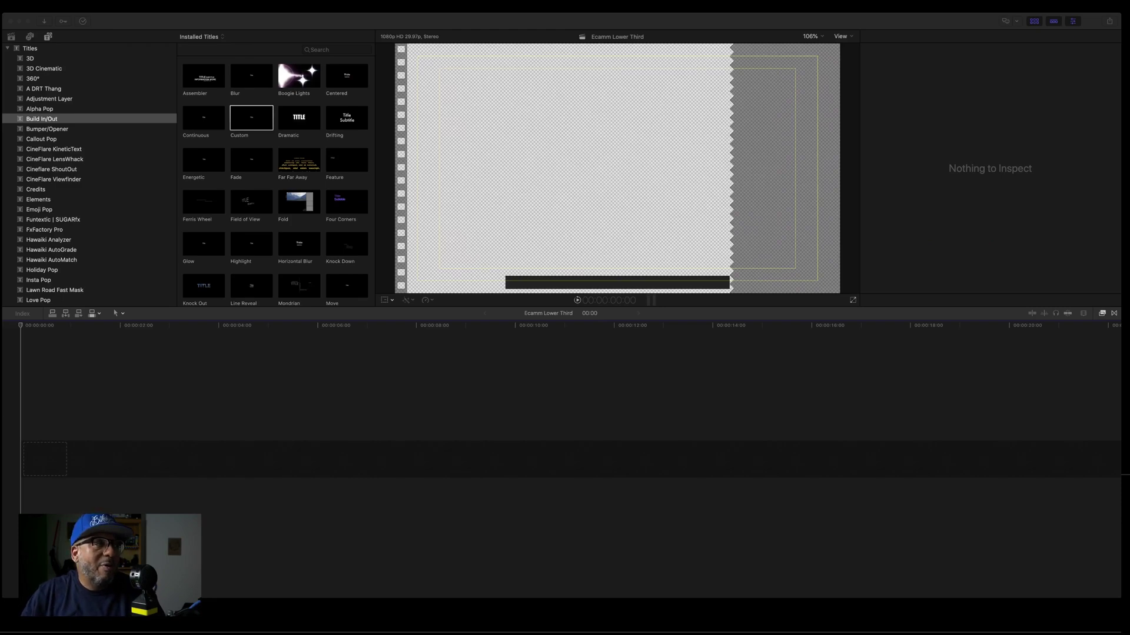
click(69, 20)
click(49, 7)
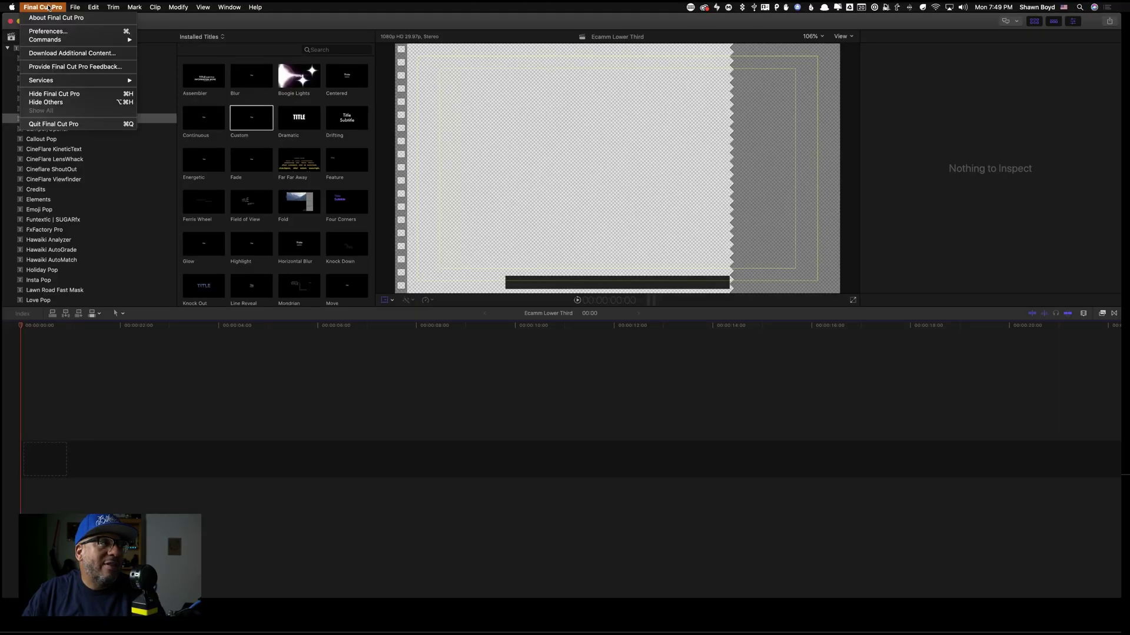
click(70, 32)
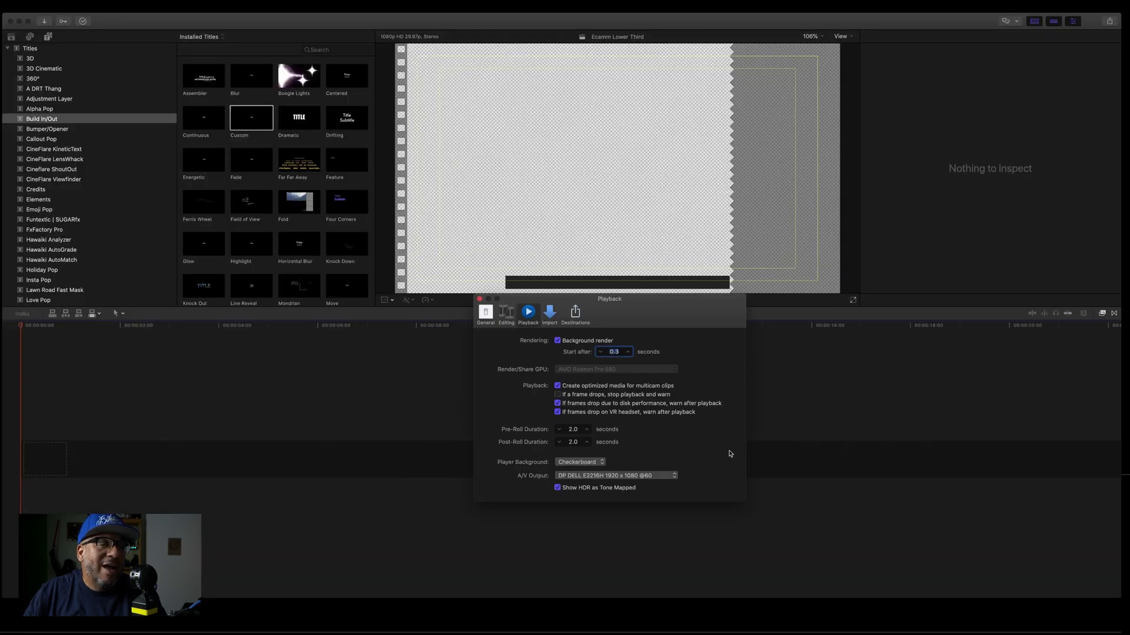
click(583, 465)
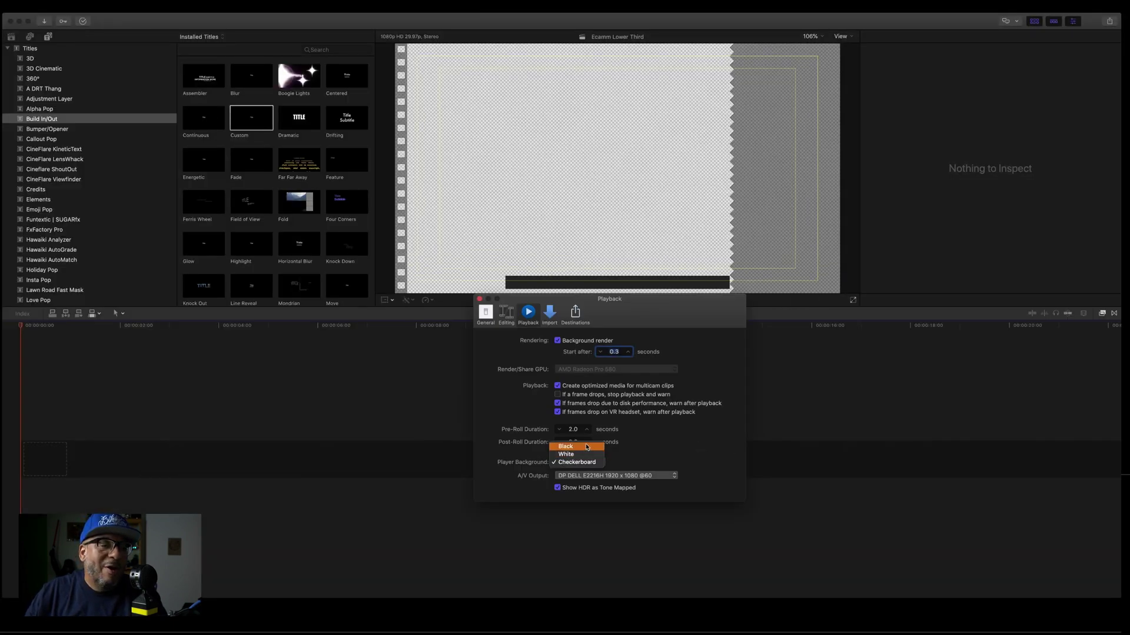
click(586, 447)
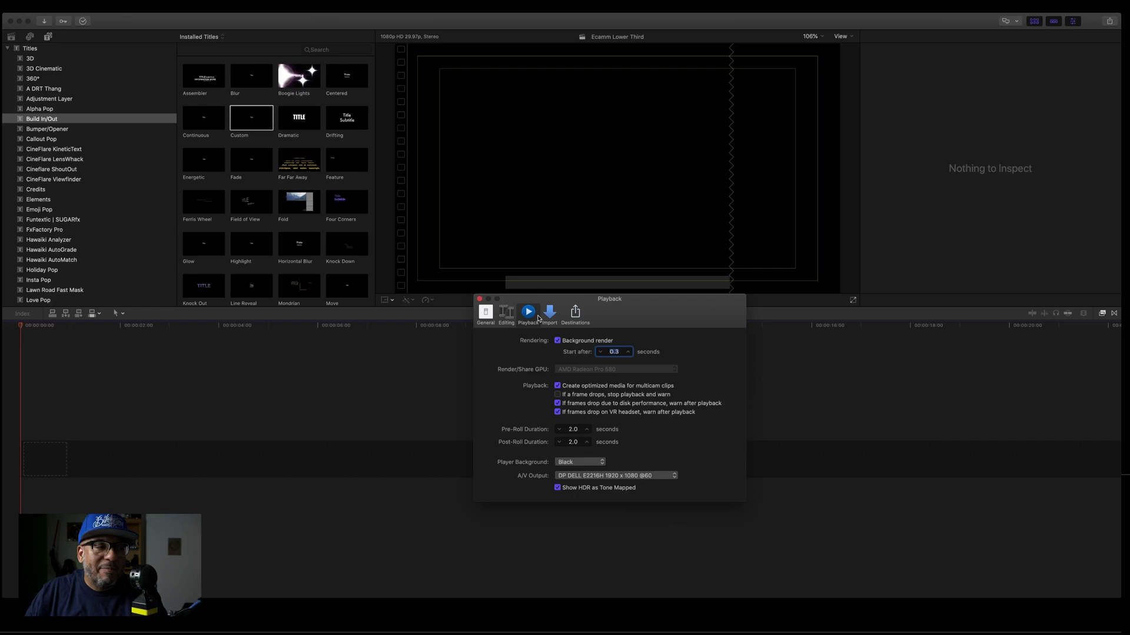
click(583, 464)
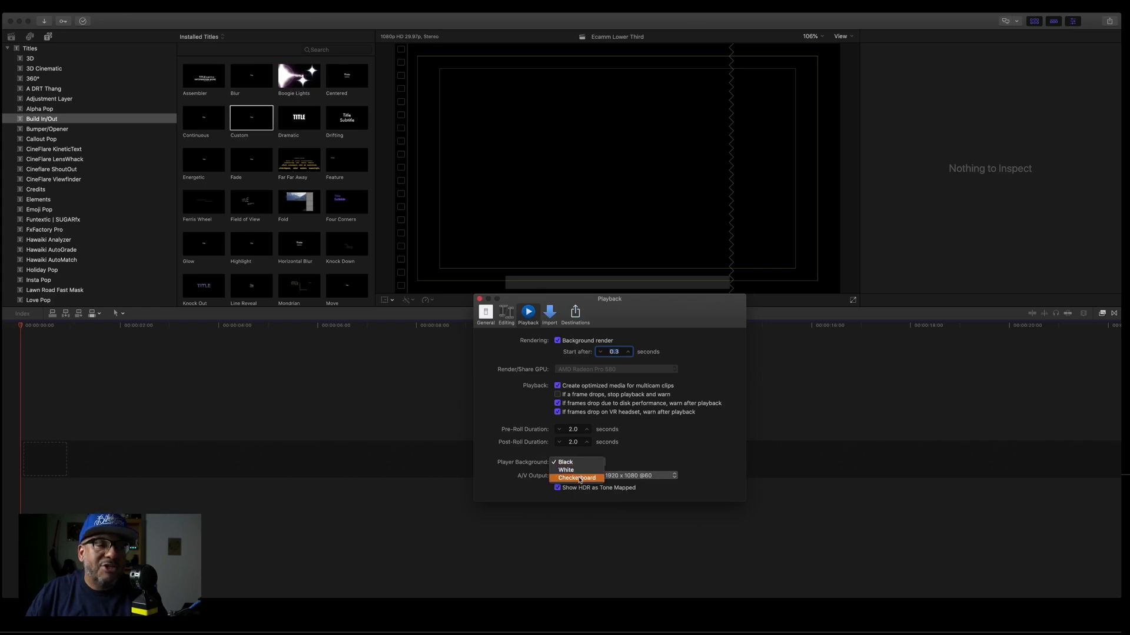
click(580, 478)
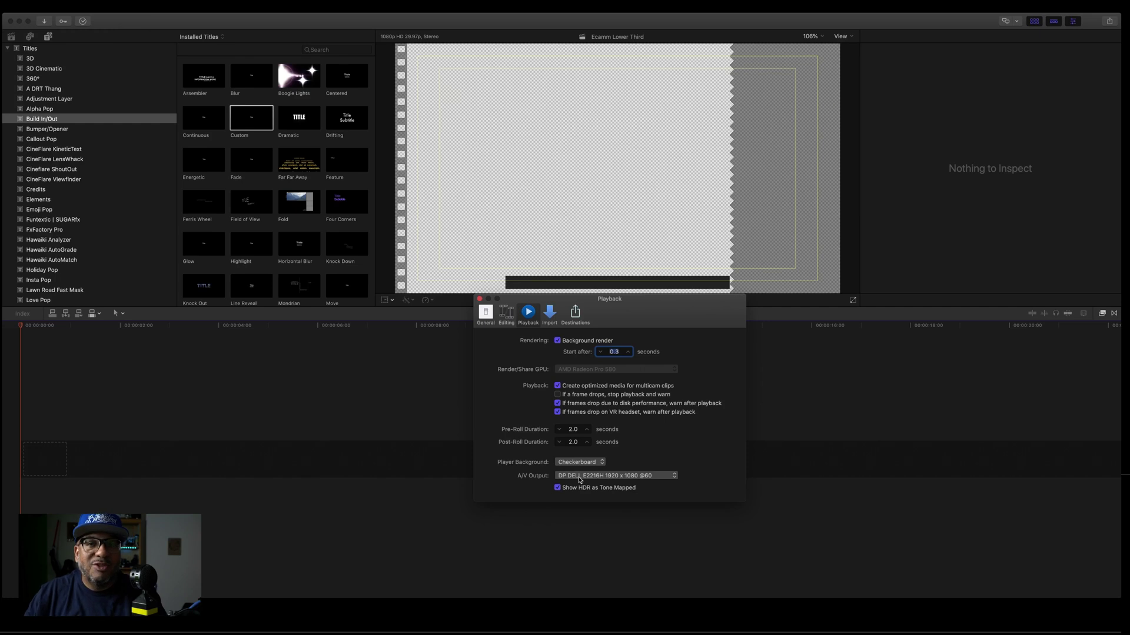
Close the preferences and drag the Build In/Out Custom title to the timeline's start
click(479, 300)
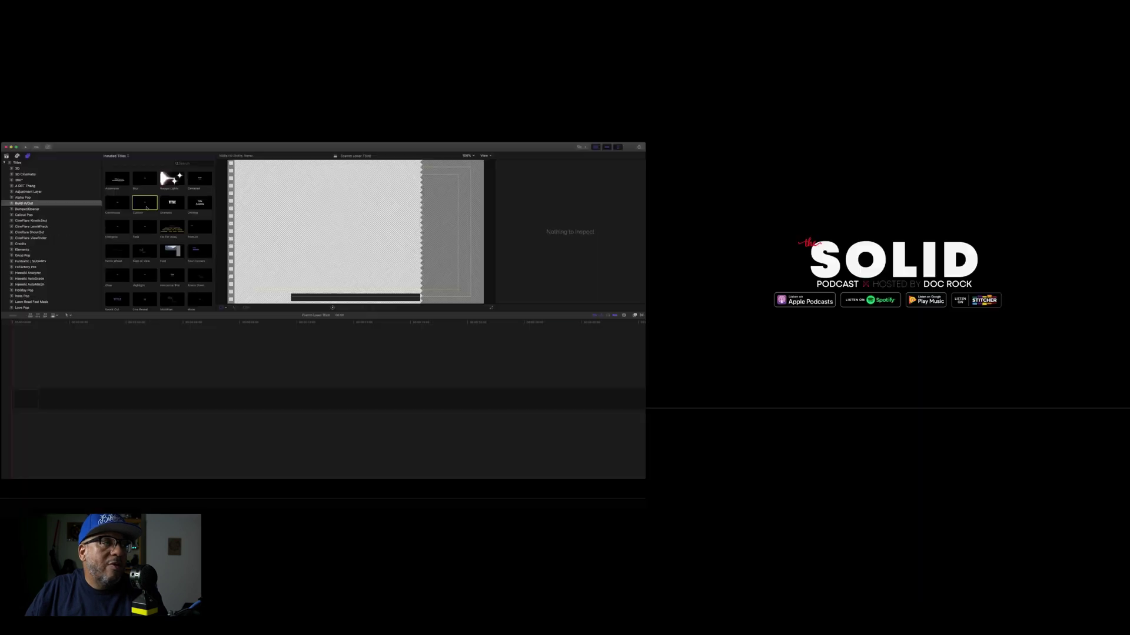
click(241, 118)
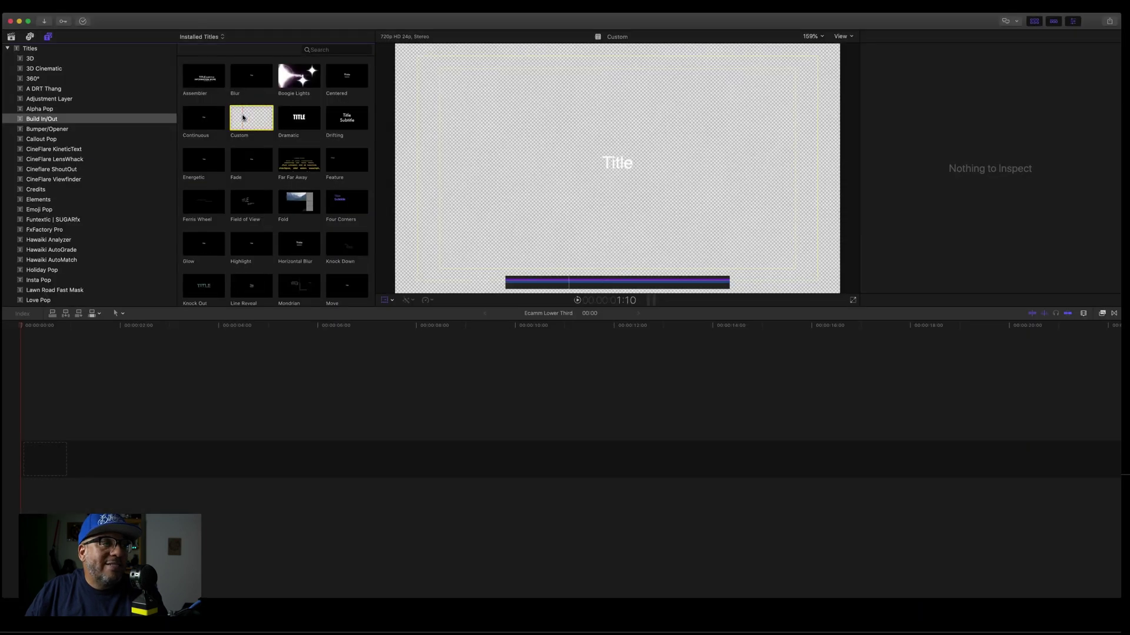
drag(254, 120, 3, 455)
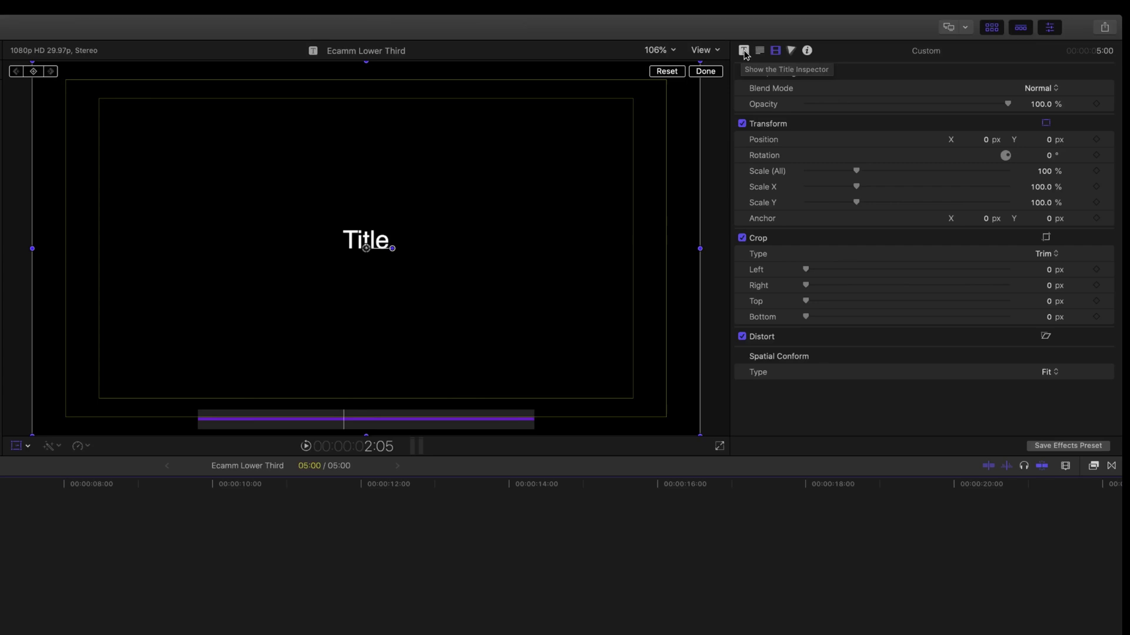
Replace the placeholder 'Title' text with ANIMATED OVERLAYS in the Text inspector
click(759, 50)
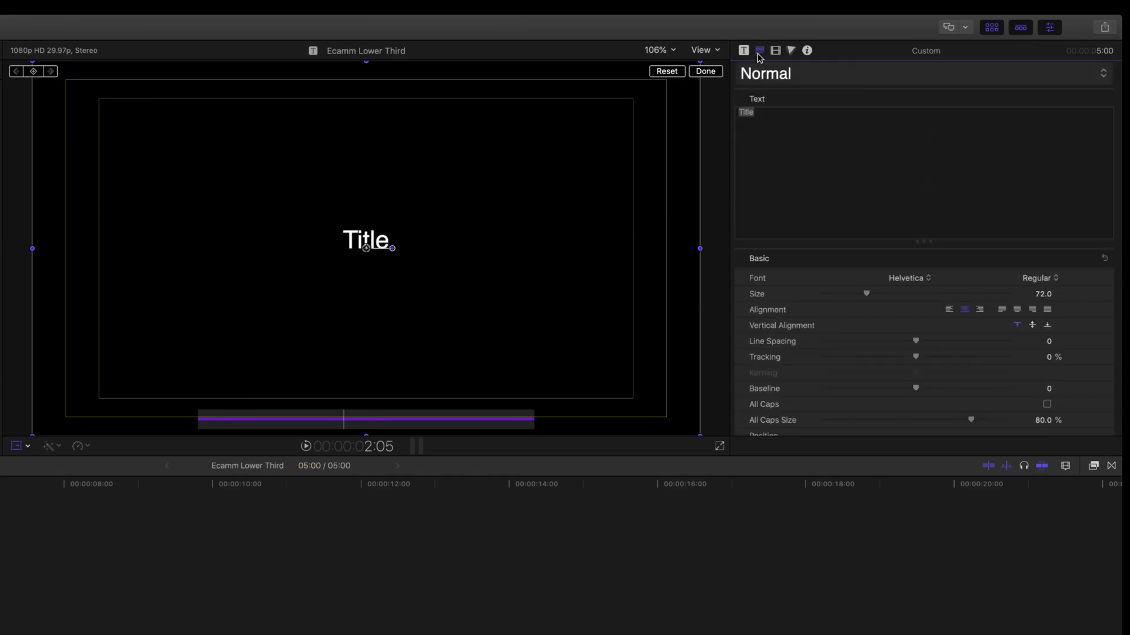
double_click(767, 120)
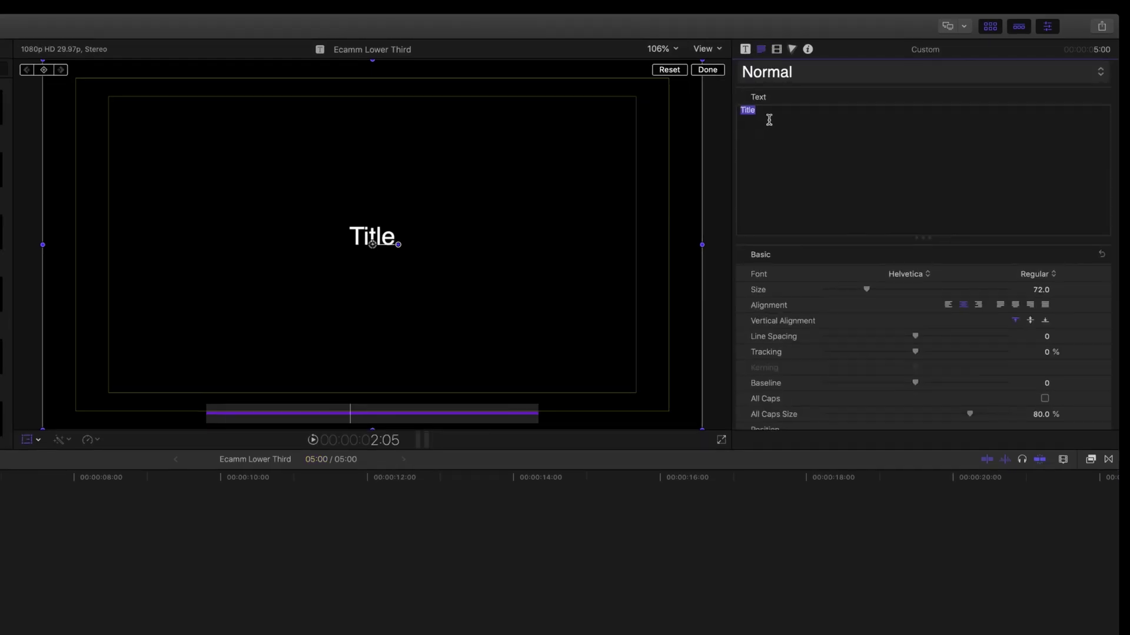
text(ANIMA)
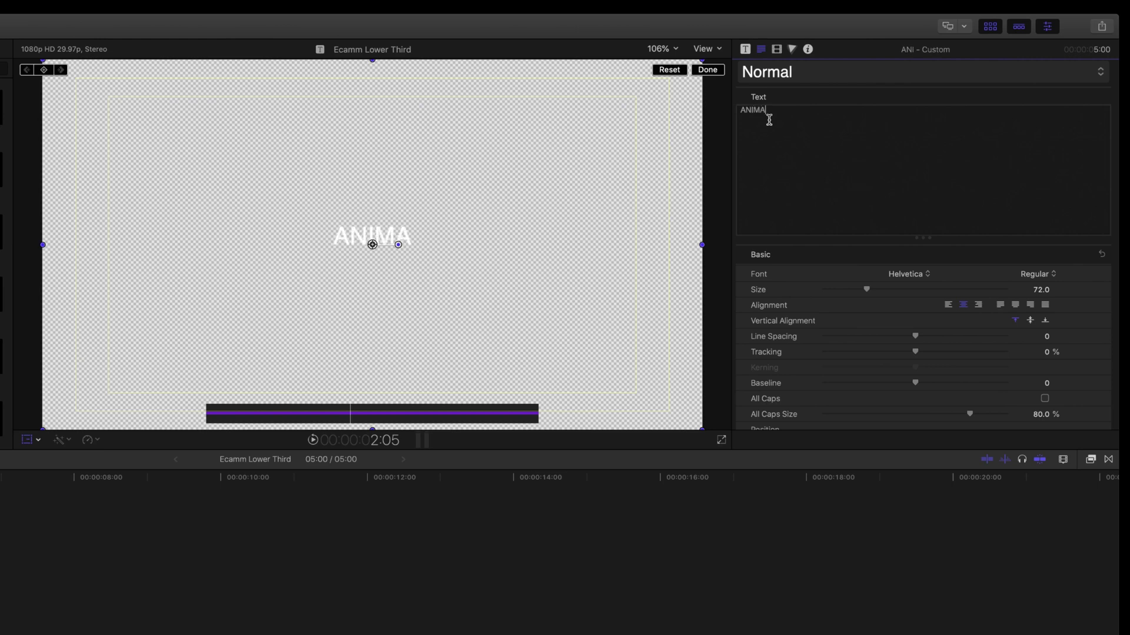
text(TED OVE)
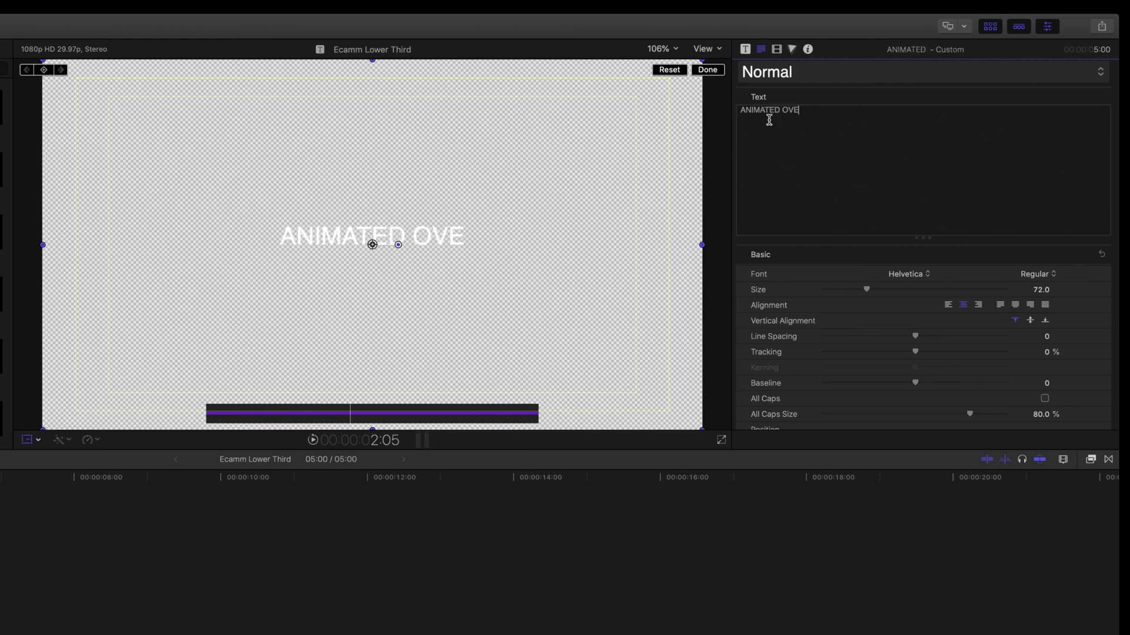
text(RLAYS)
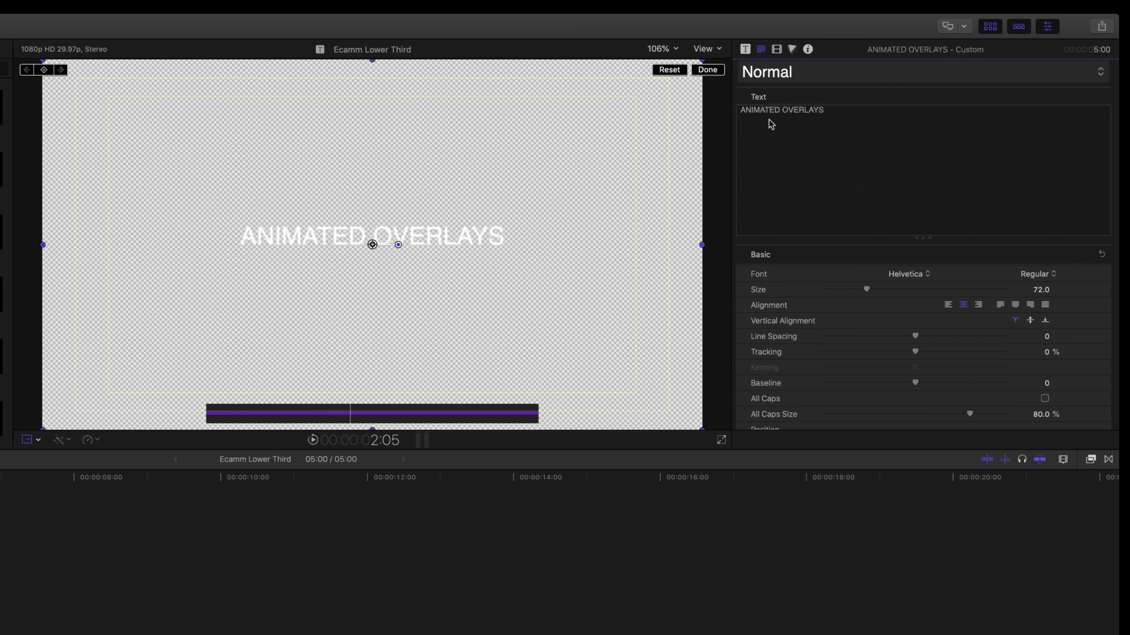
Set the whole ANIMATED OVERLAYS line in the Bebas Neue font
triple_click(828, 110)
click(901, 276)
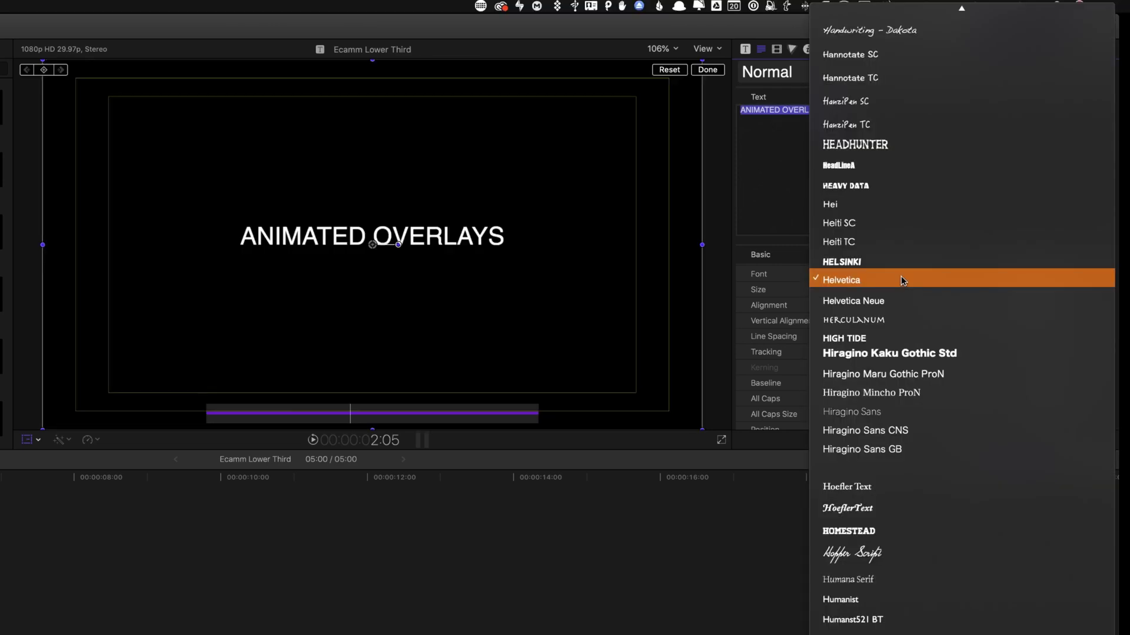
text(bei)
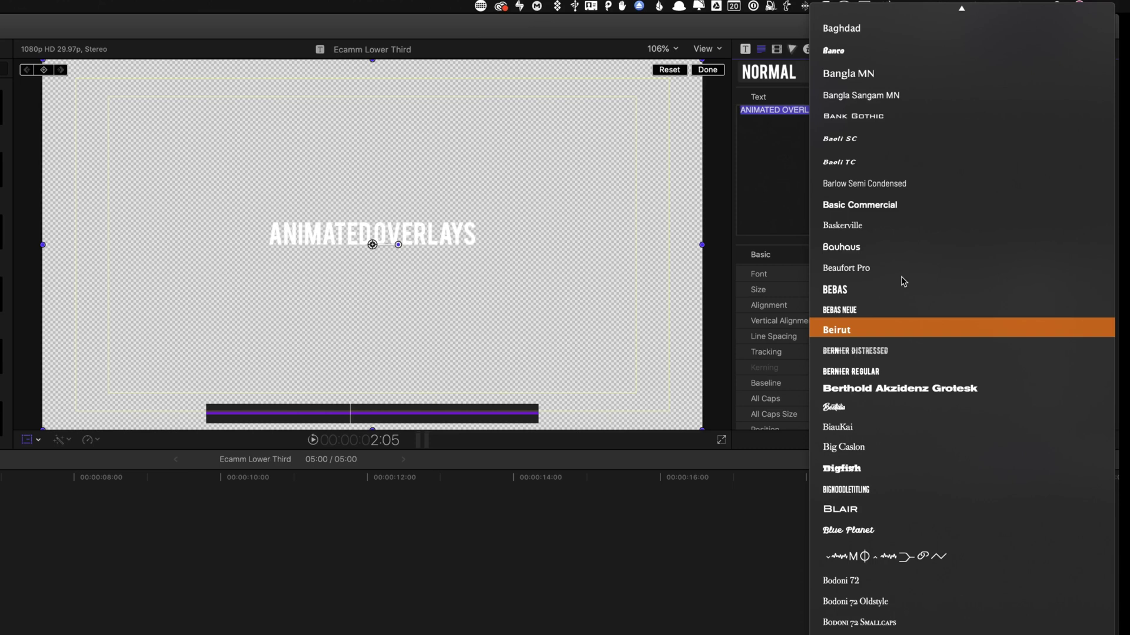
click(871, 311)
Make OVERLAYS the Book weight and enlarge the title text to size 76.0
double_click(815, 110)
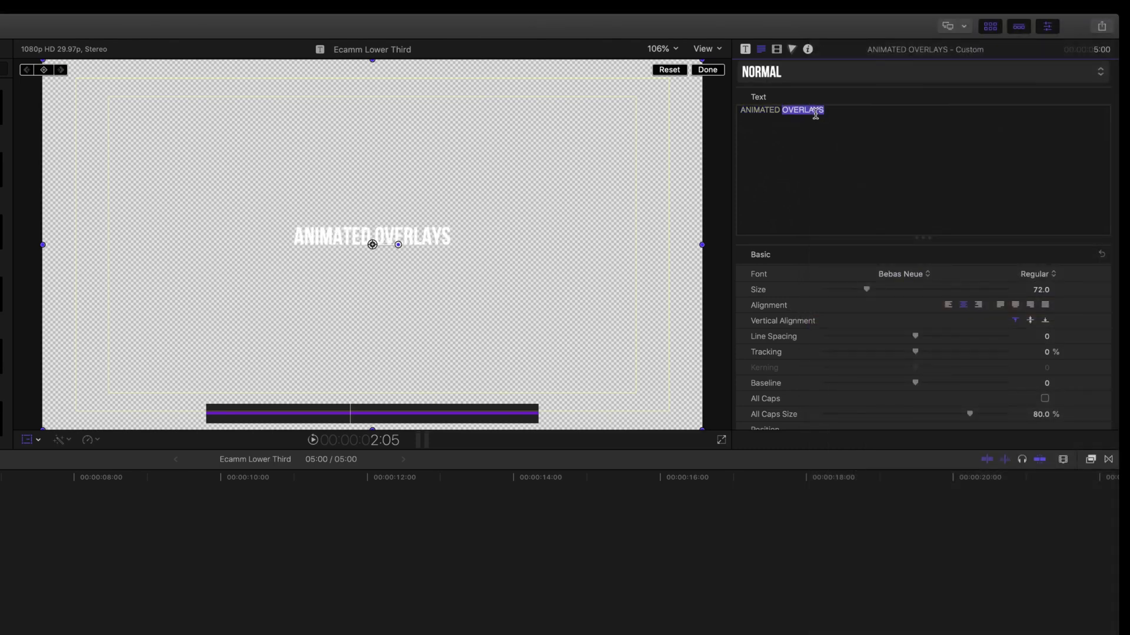
click(1041, 275)
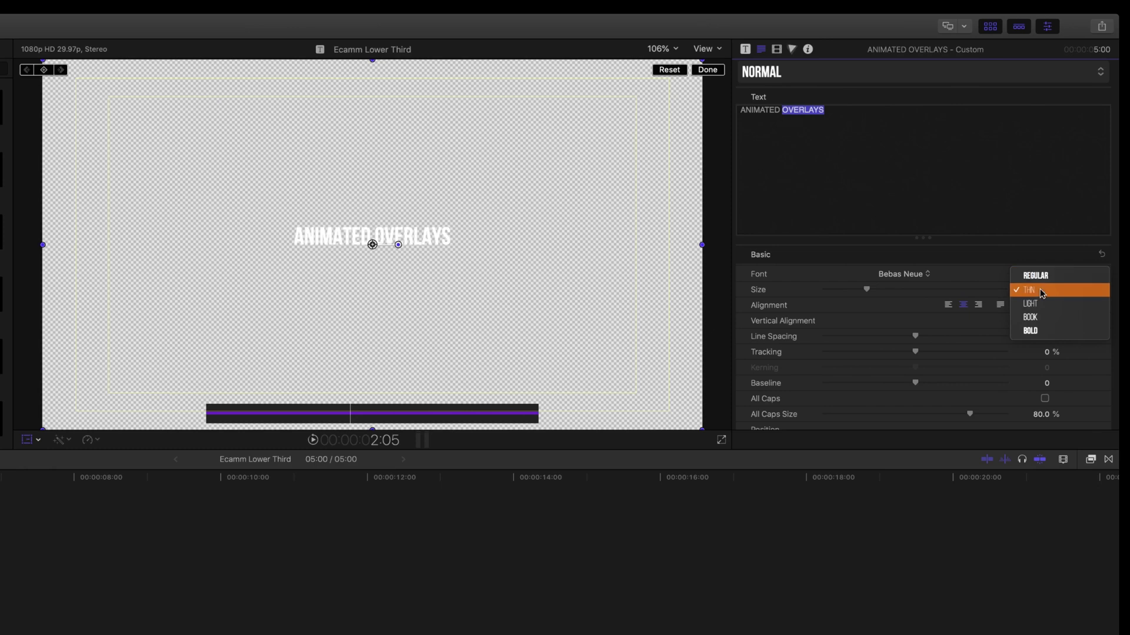
click(1043, 320)
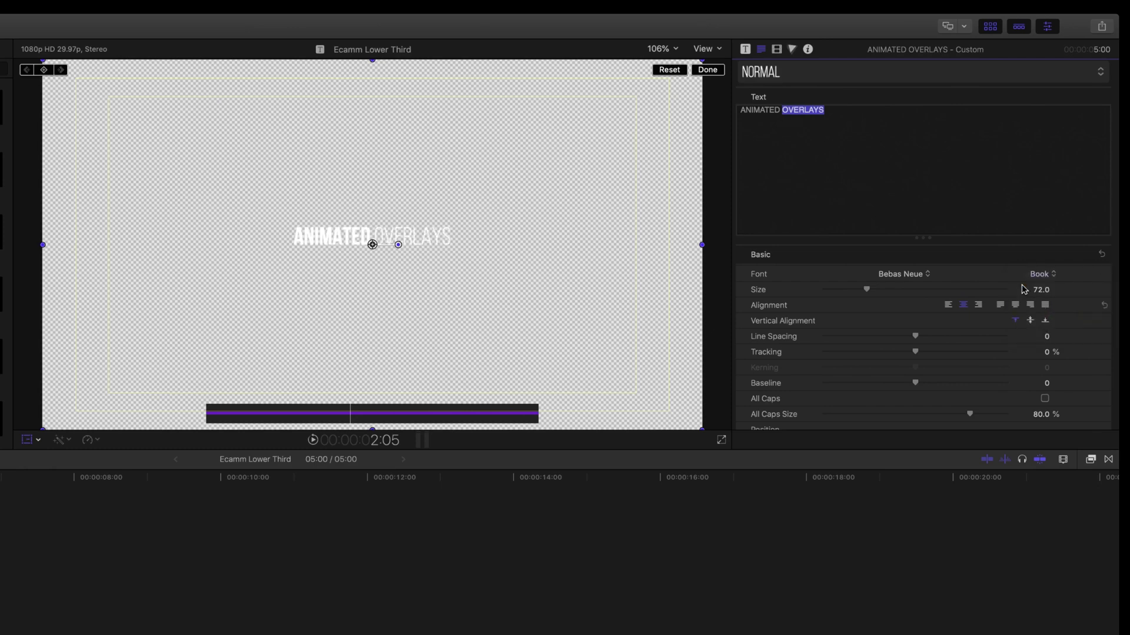
triple_click(868, 177)
drag(868, 290, 918, 292)
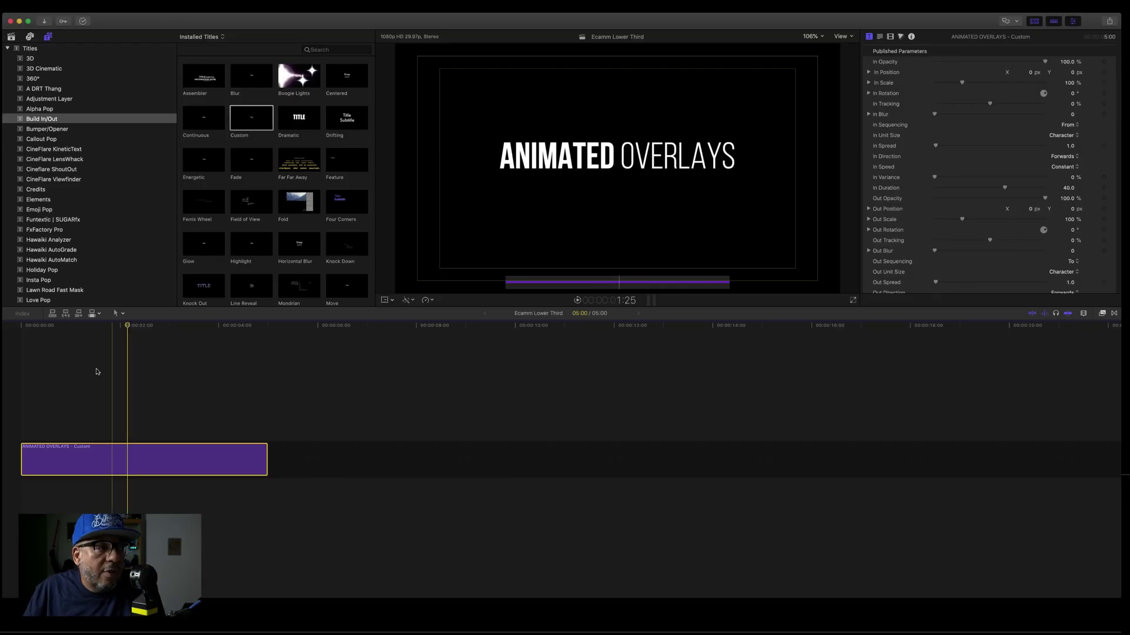
click(196, 343)
drag(195, 343, 110, 364)
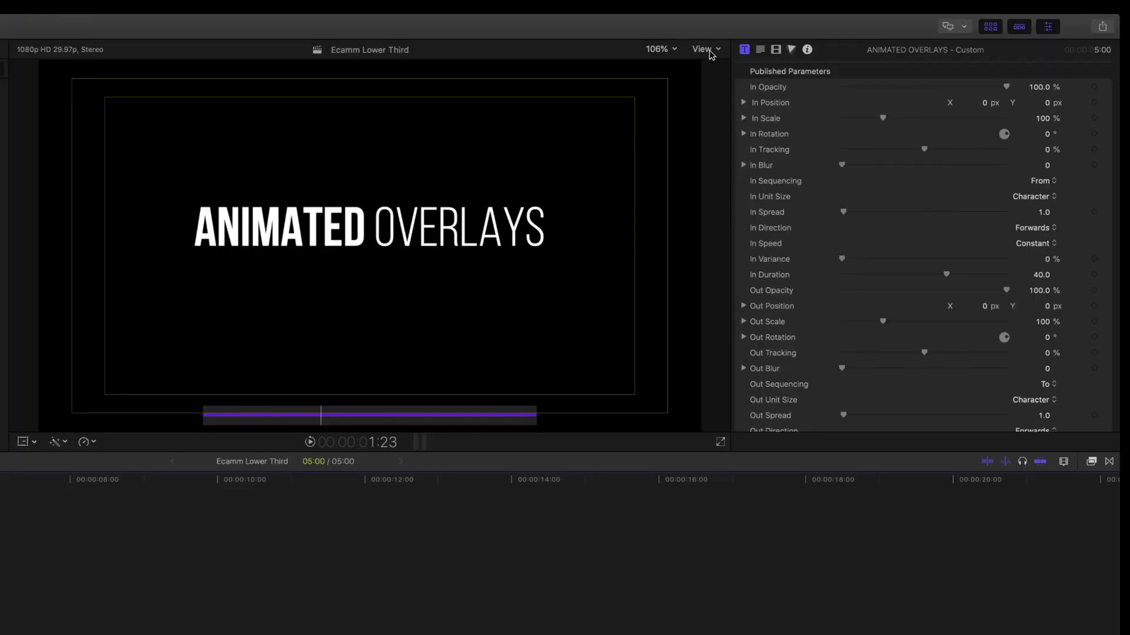
click(702, 49)
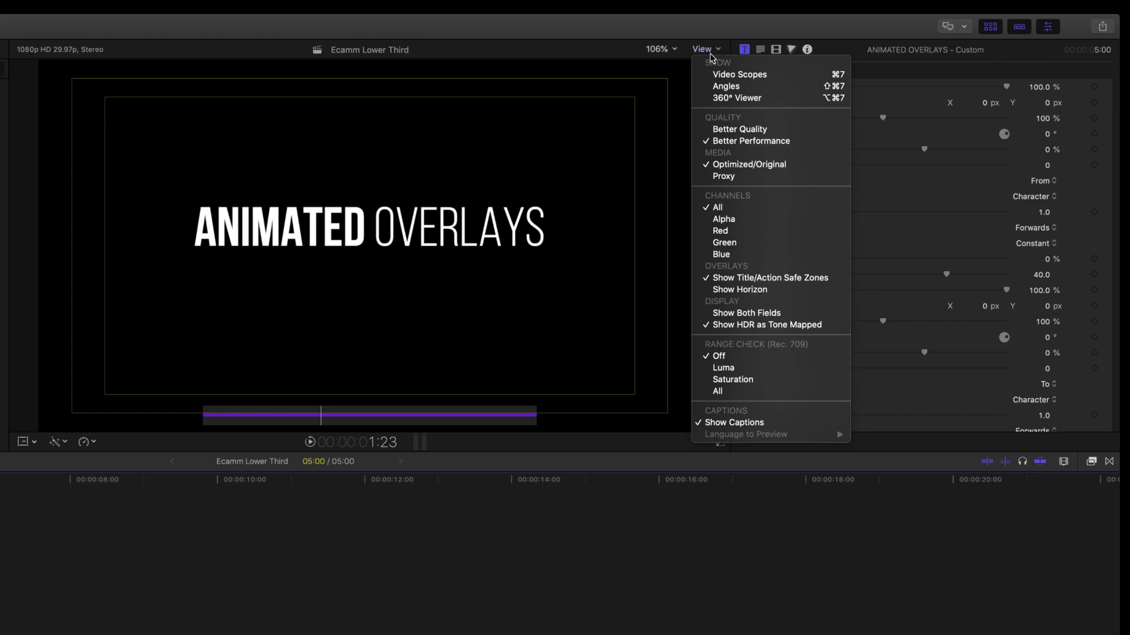
click(765, 278)
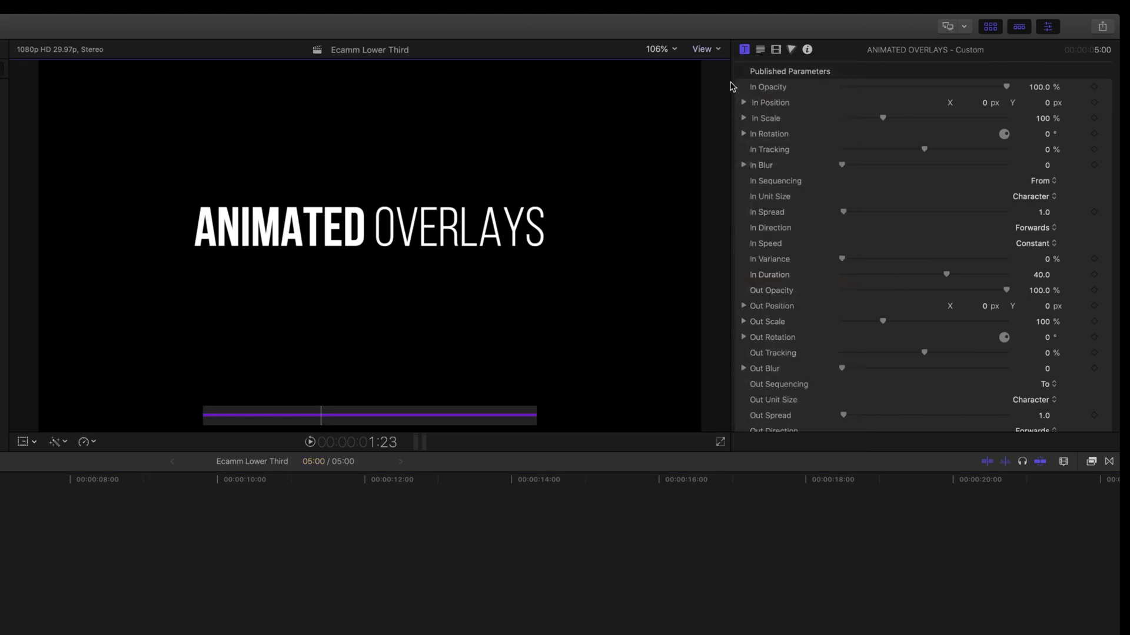
click(711, 50)
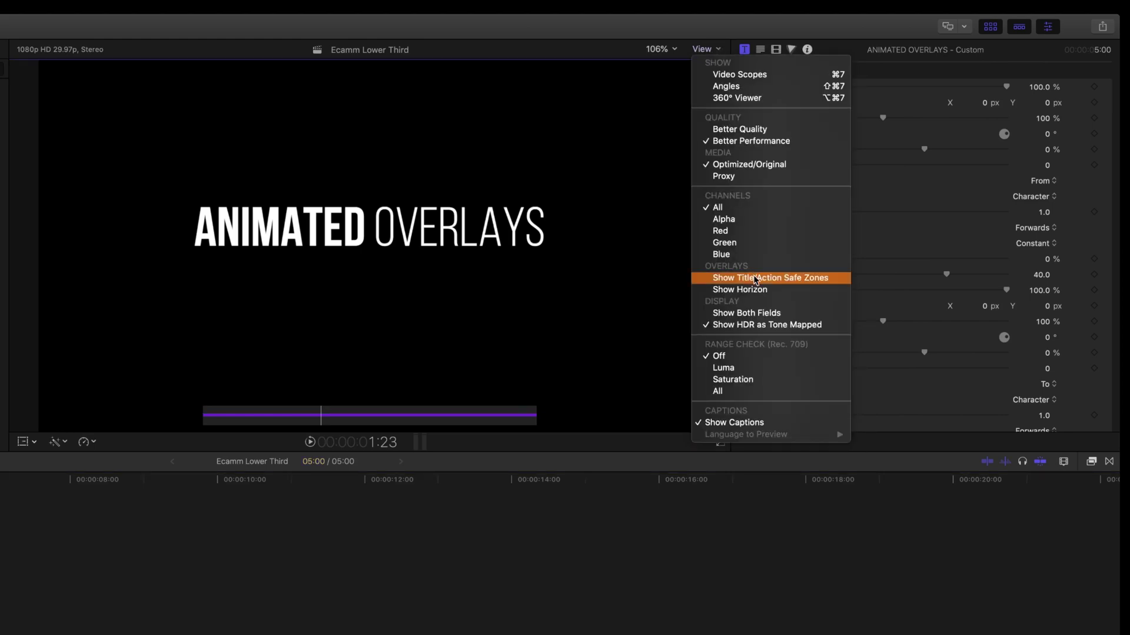
click(759, 277)
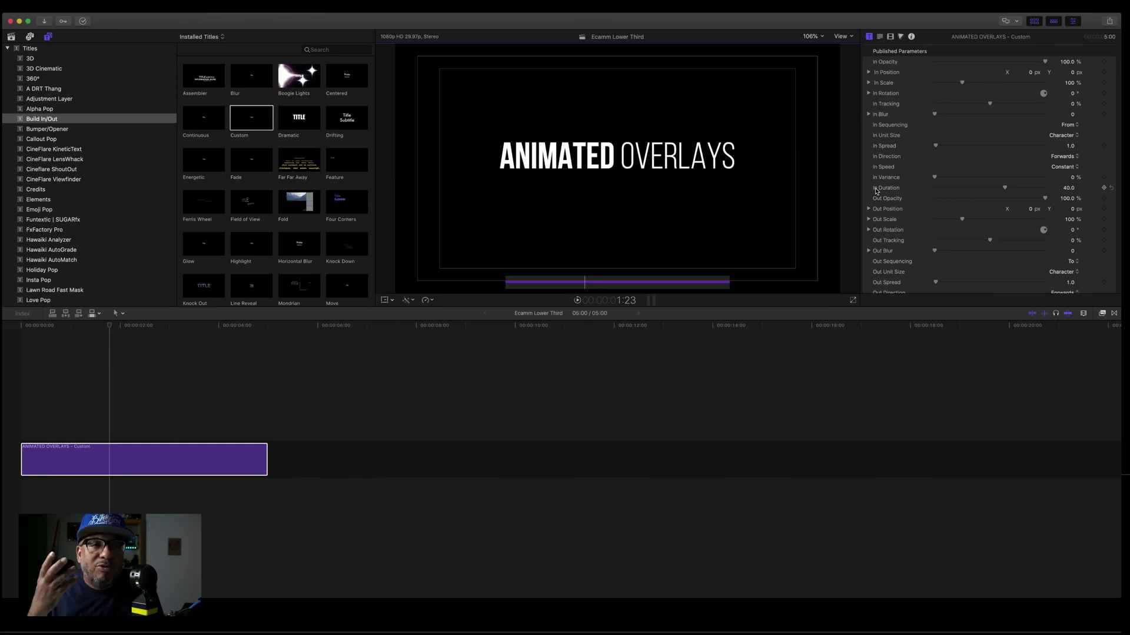
Set In Position X to -139.3 so the title slides in from the left, and preview it
click(164, 459)
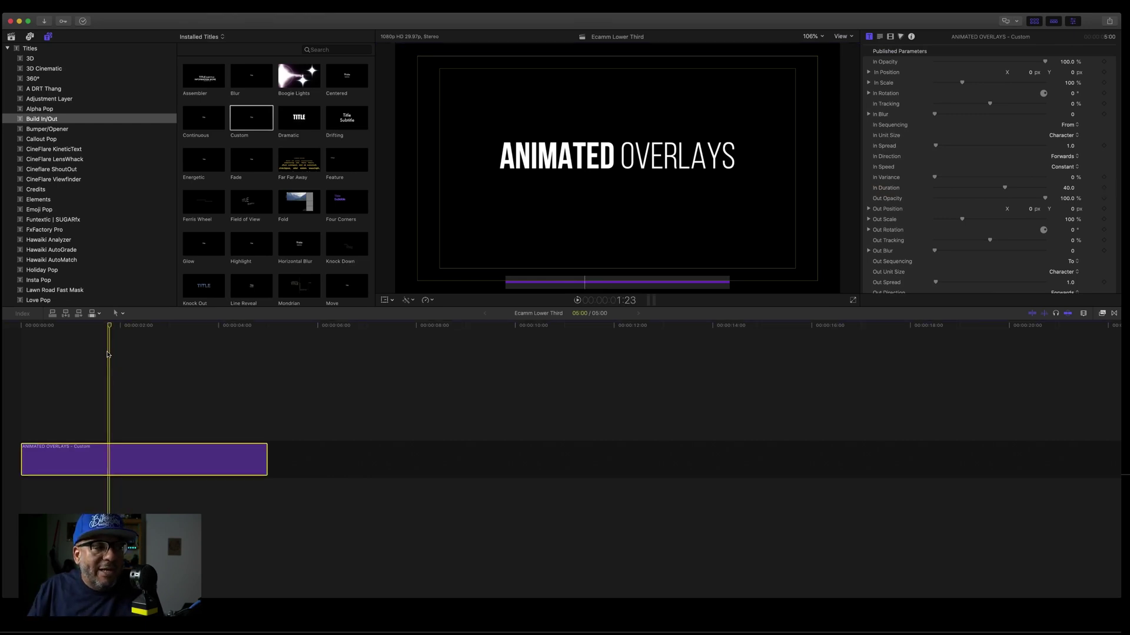
drag(108, 328, 24, 334)
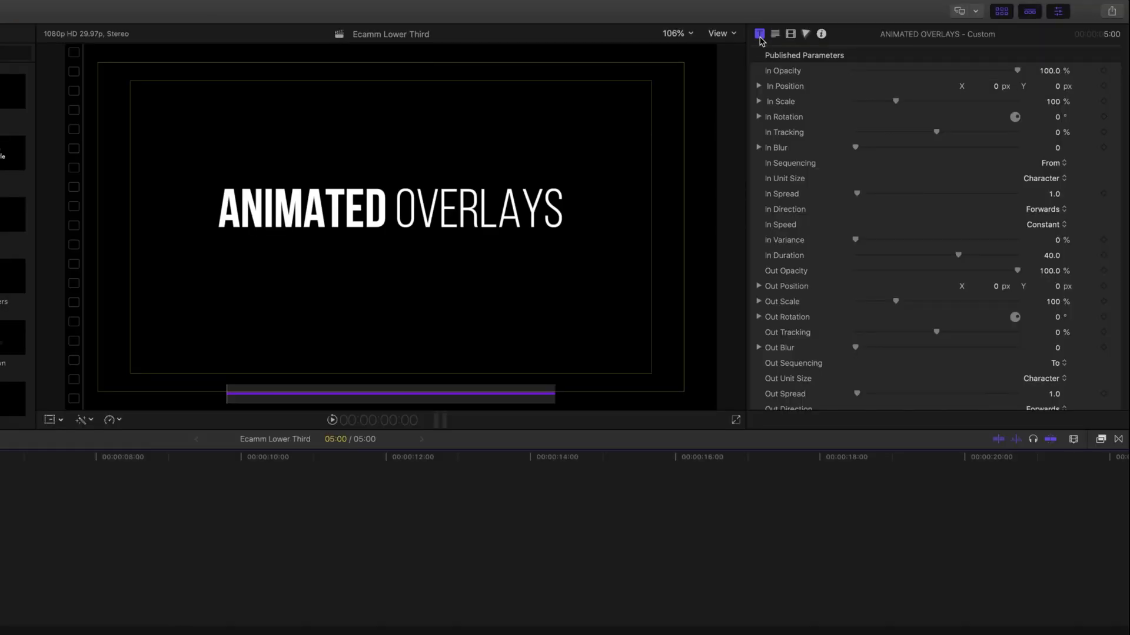
click(759, 35)
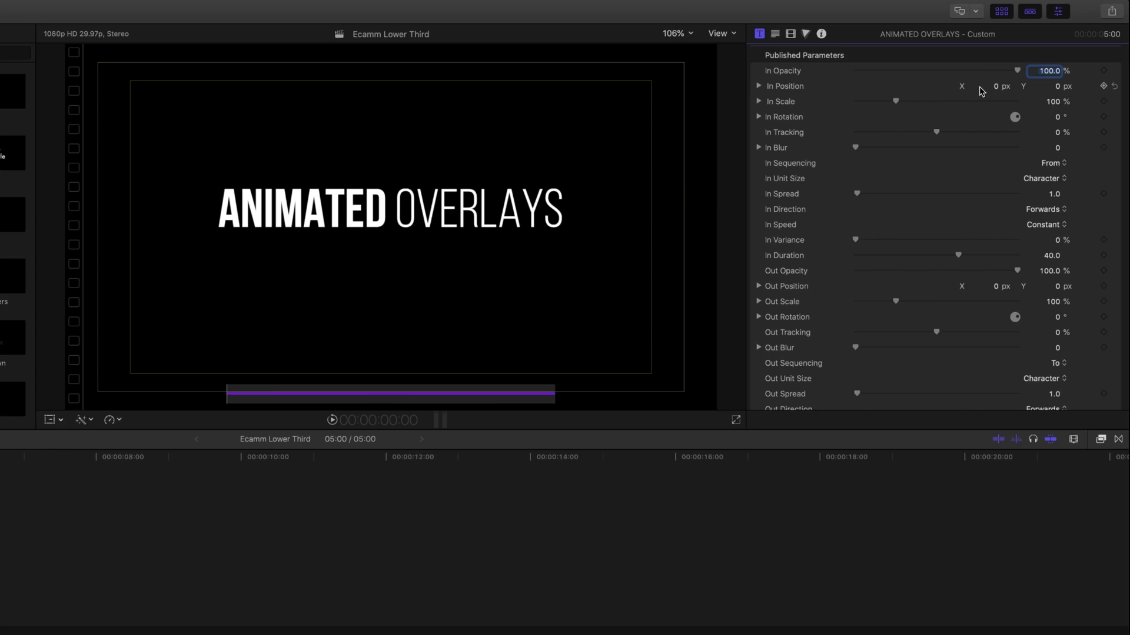
click(682, 170)
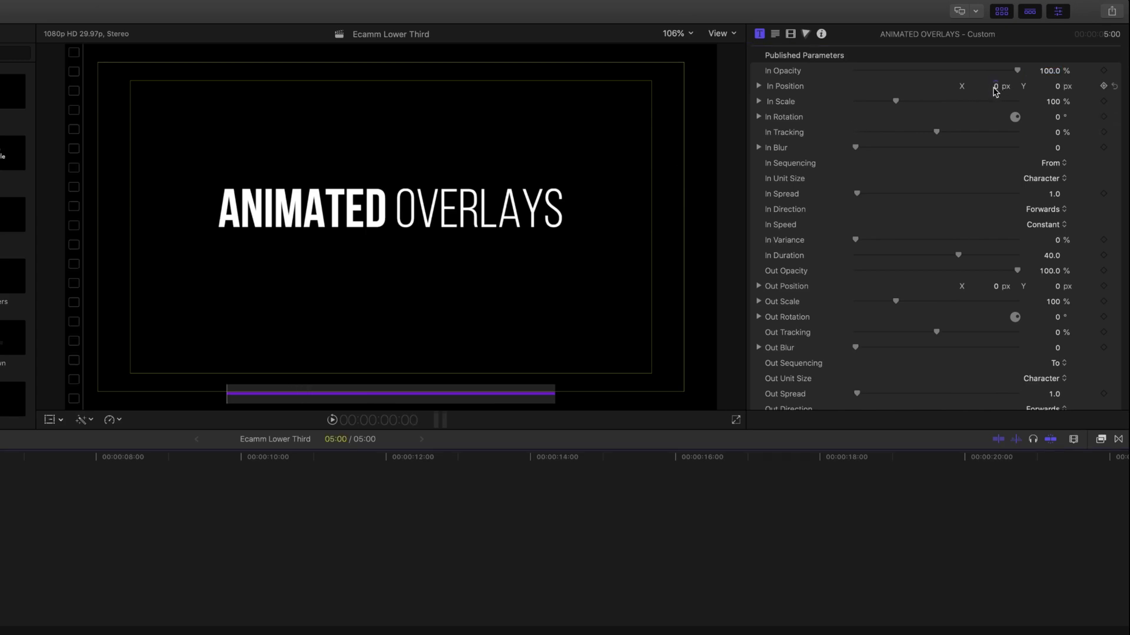
drag(994, 89, 994, 88)
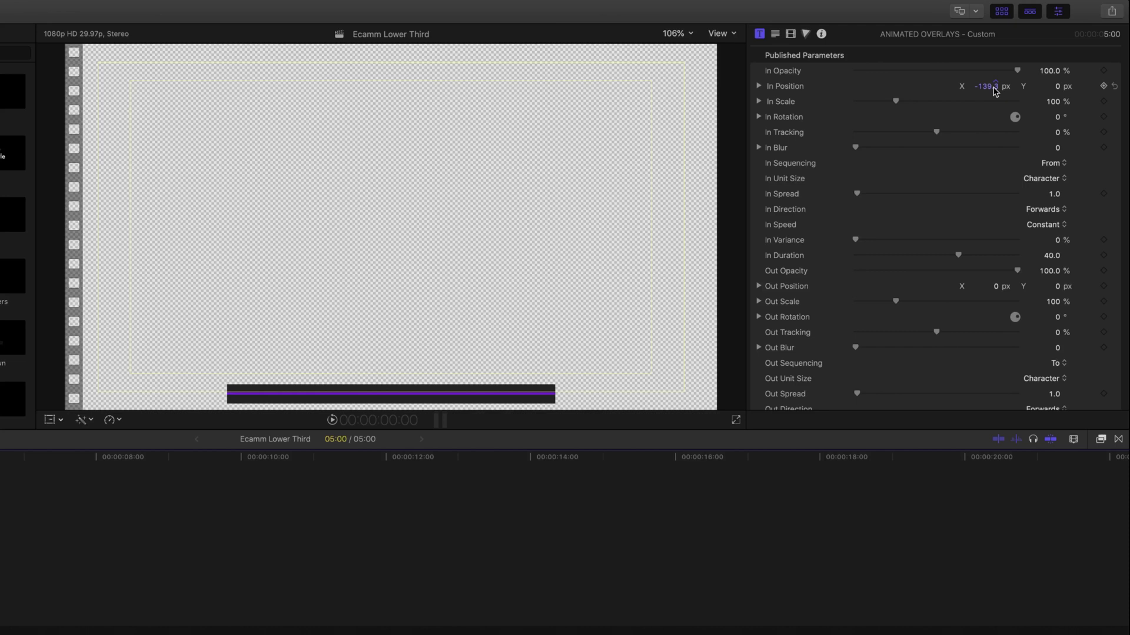
key(space)
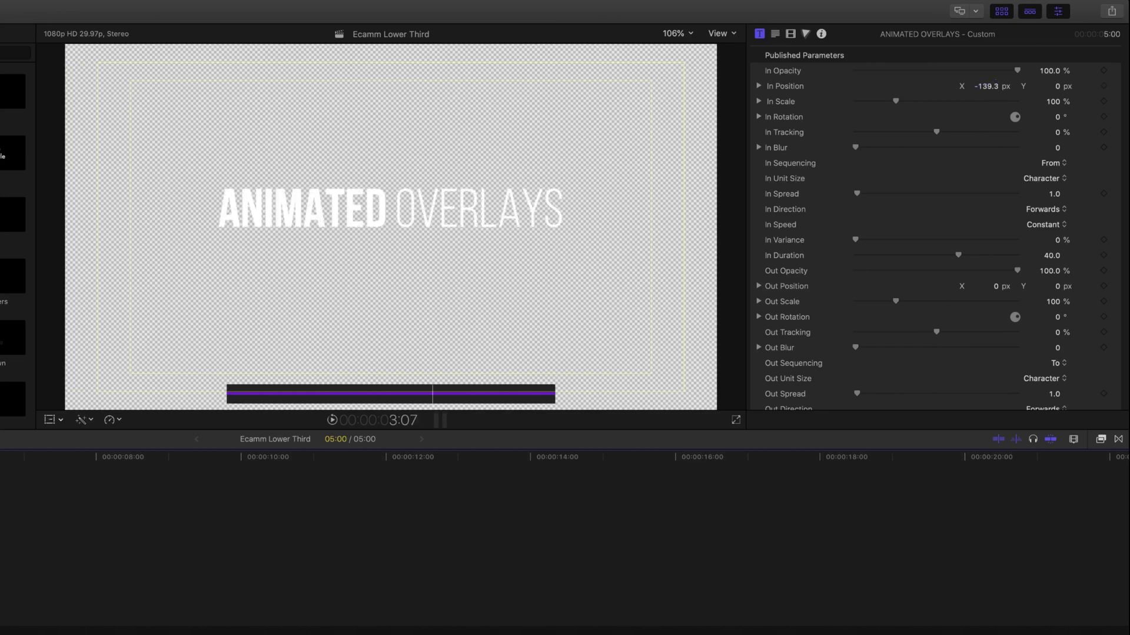
key(j)
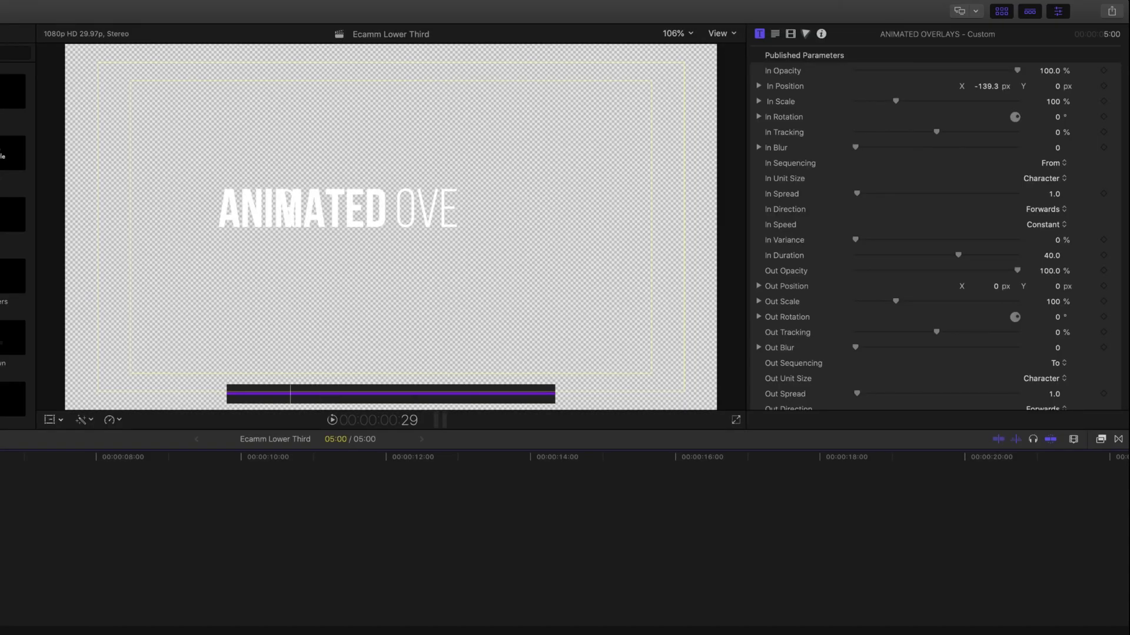
key(l)
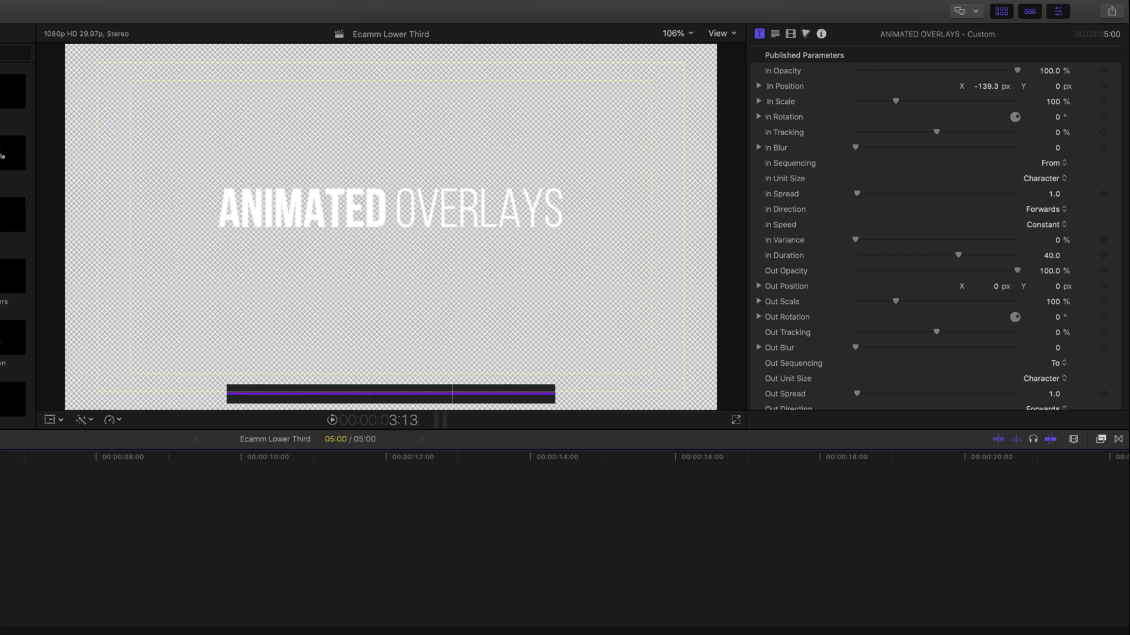
key(space)
Shorten the build-in to an In Duration of 10.0 and review it
click(1052, 258)
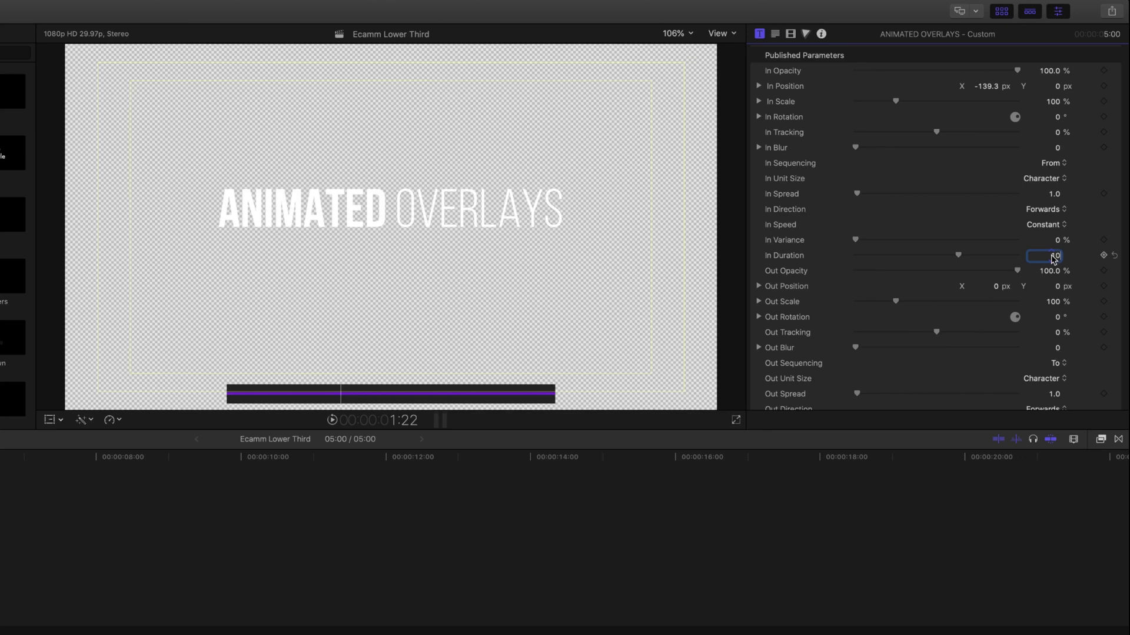
text(10)
key(Return)
key(j)
key(l)
key(l)
key(l)
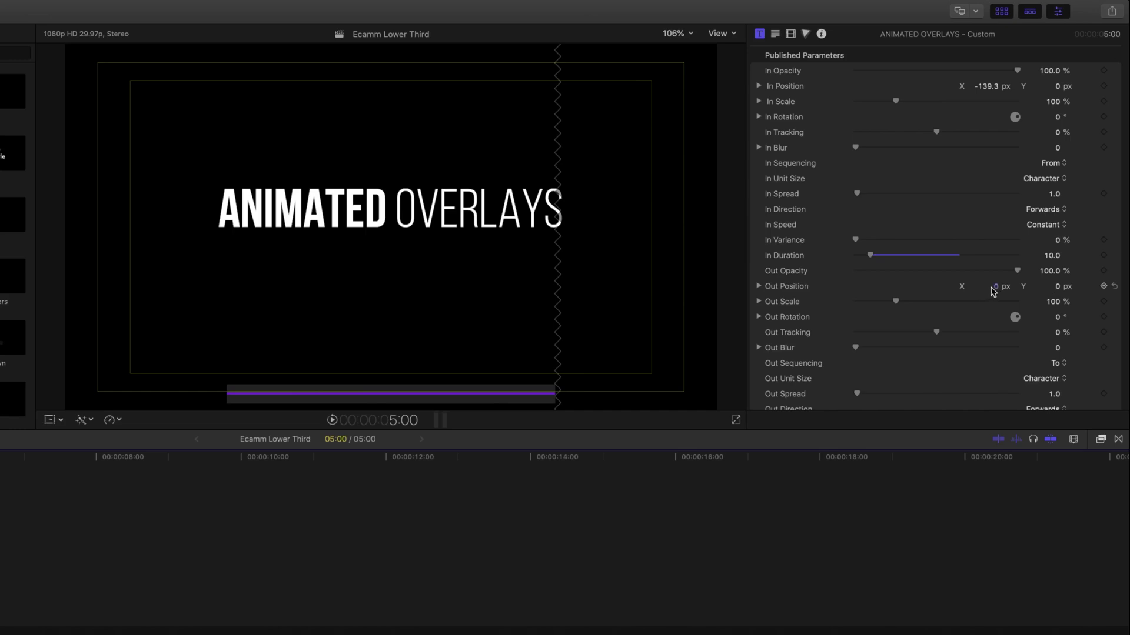
Set Out Position X to 142.8 and Out Duration to 20.0, then play the full animation
drag(996, 288, 995, 288)
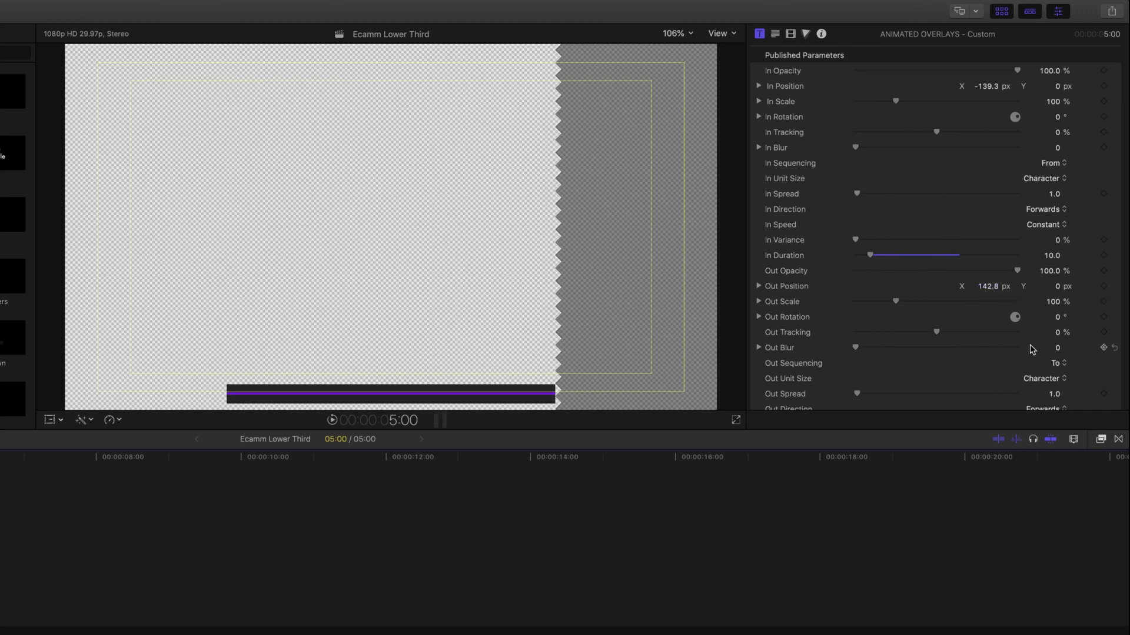
scroll(1030, 350, down, 5)
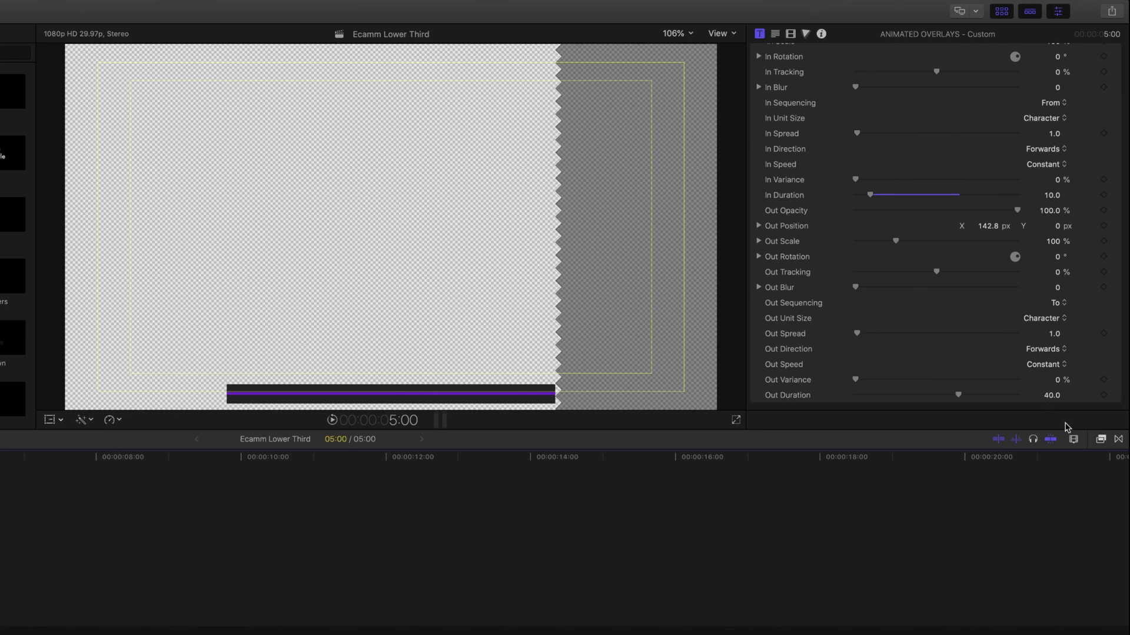
click(1052, 395)
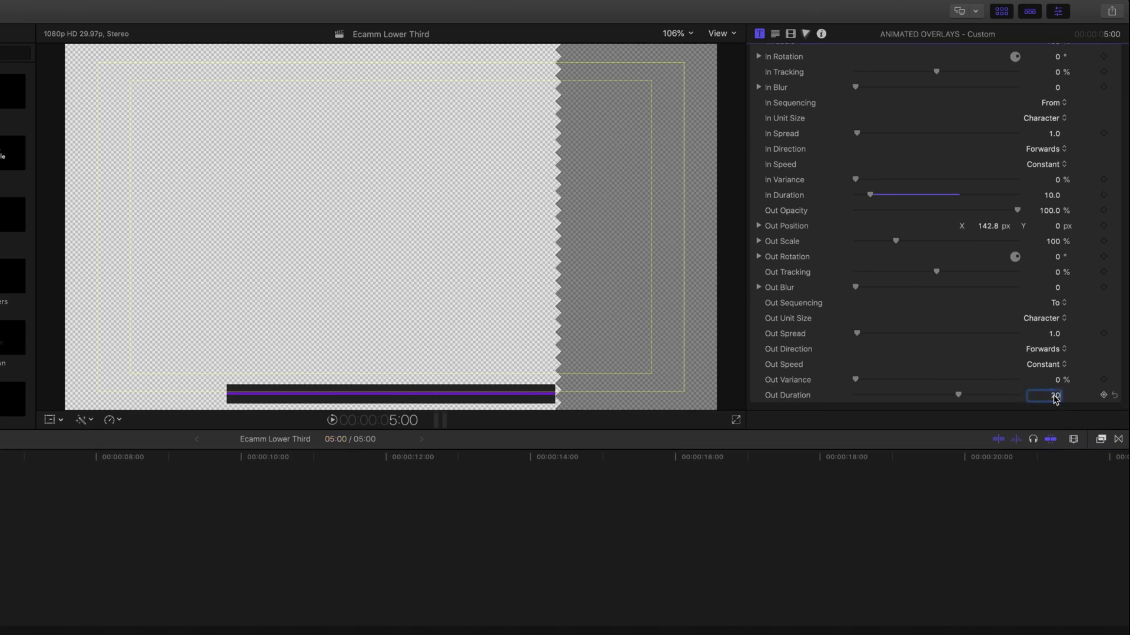
text(20)
key(Return)
key(space)
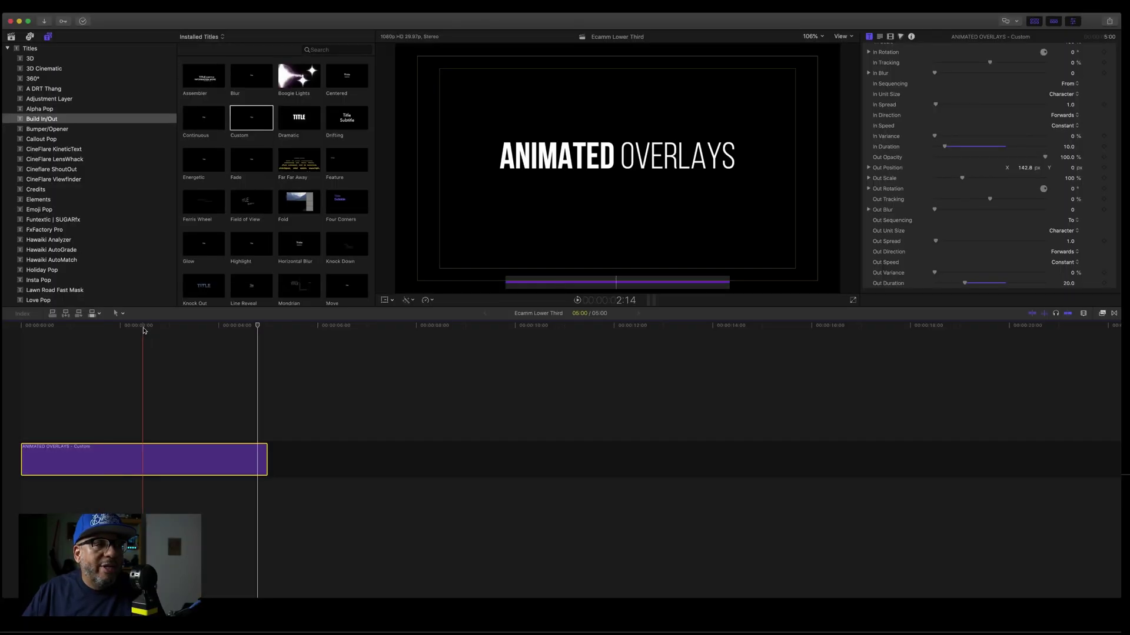
click(143, 328)
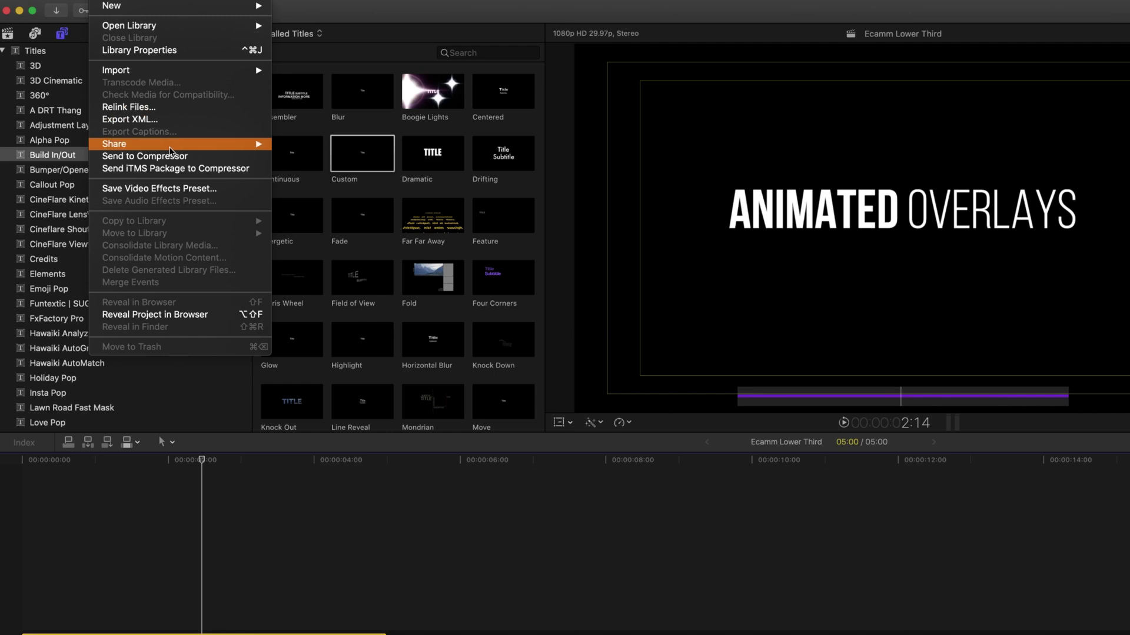
Start a Master File export of the project and name it Live Demo 5
mouse_move(169, 147)
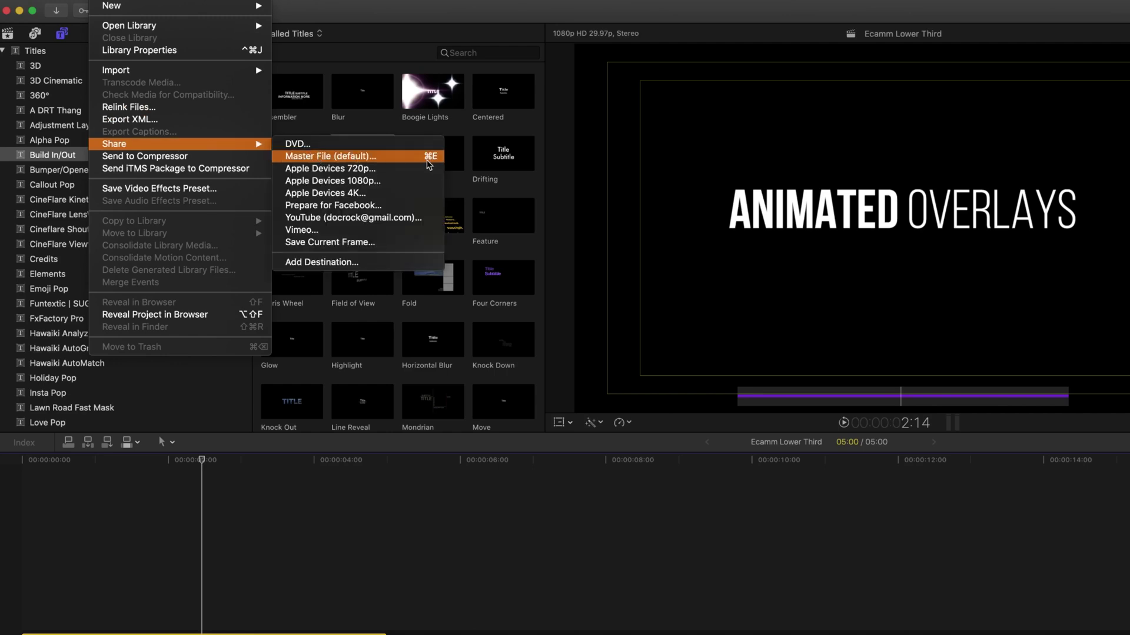
click(387, 158)
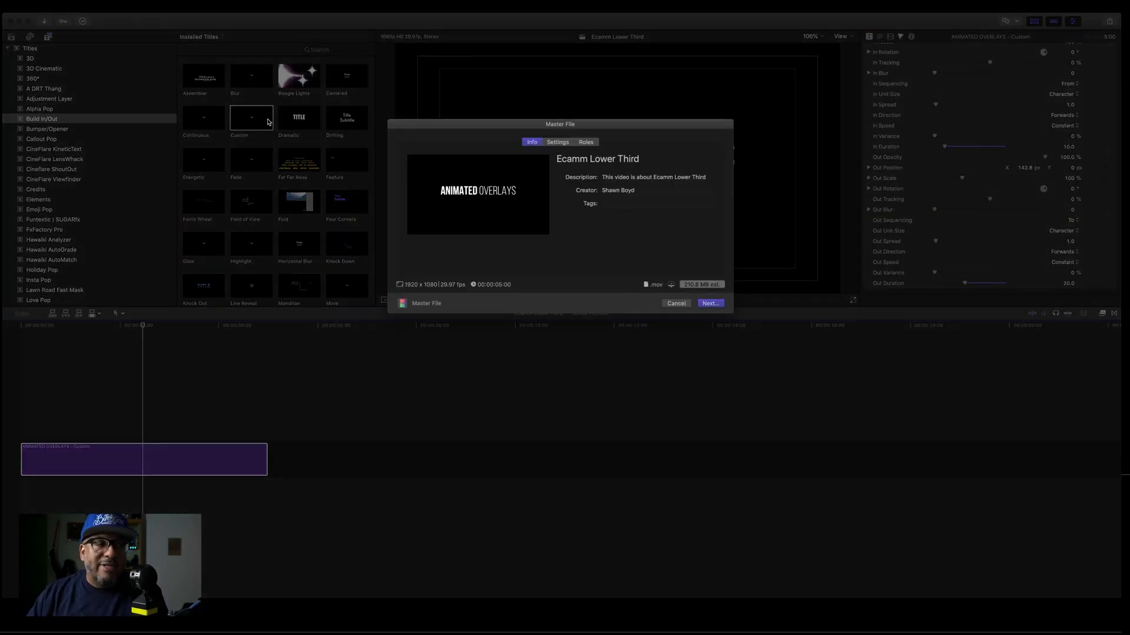
click(600, 159)
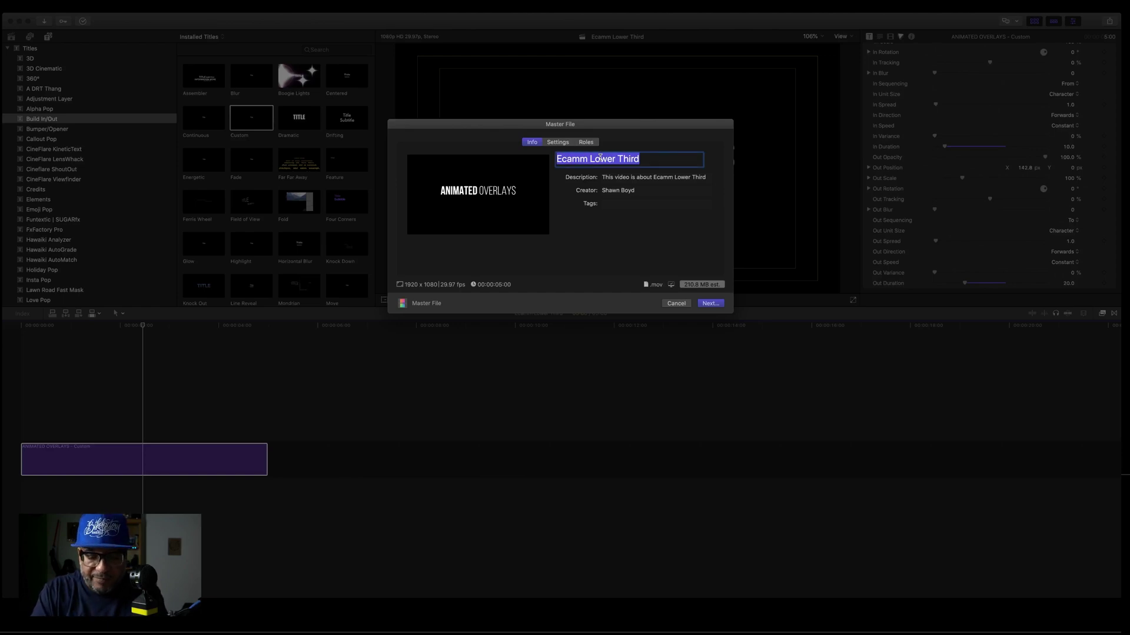
text(Live Demo)
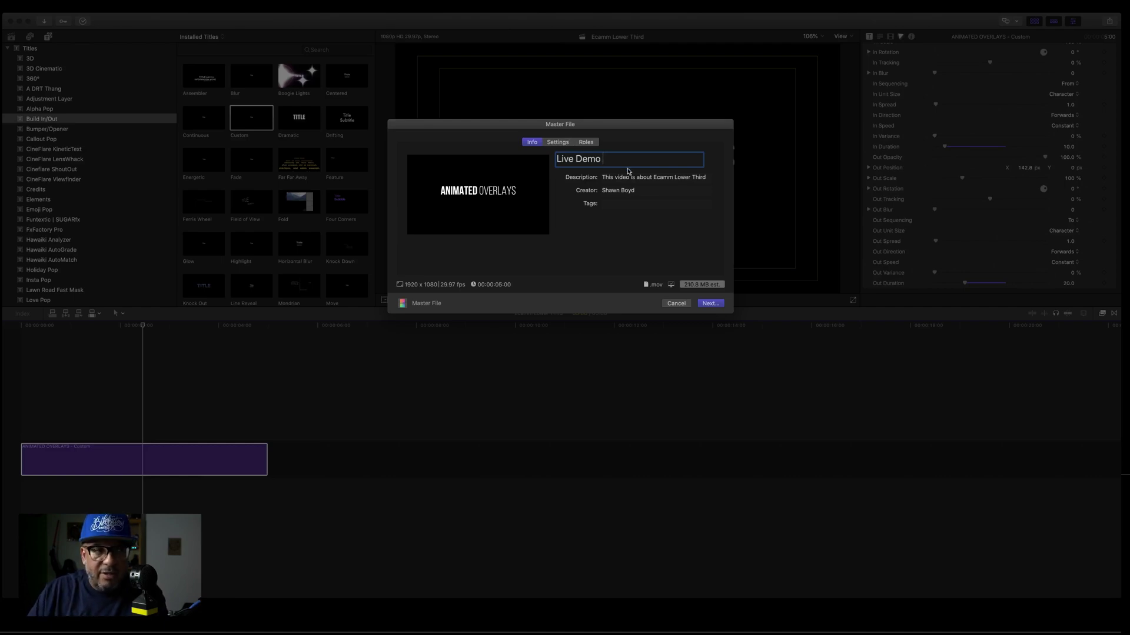
text( 5)
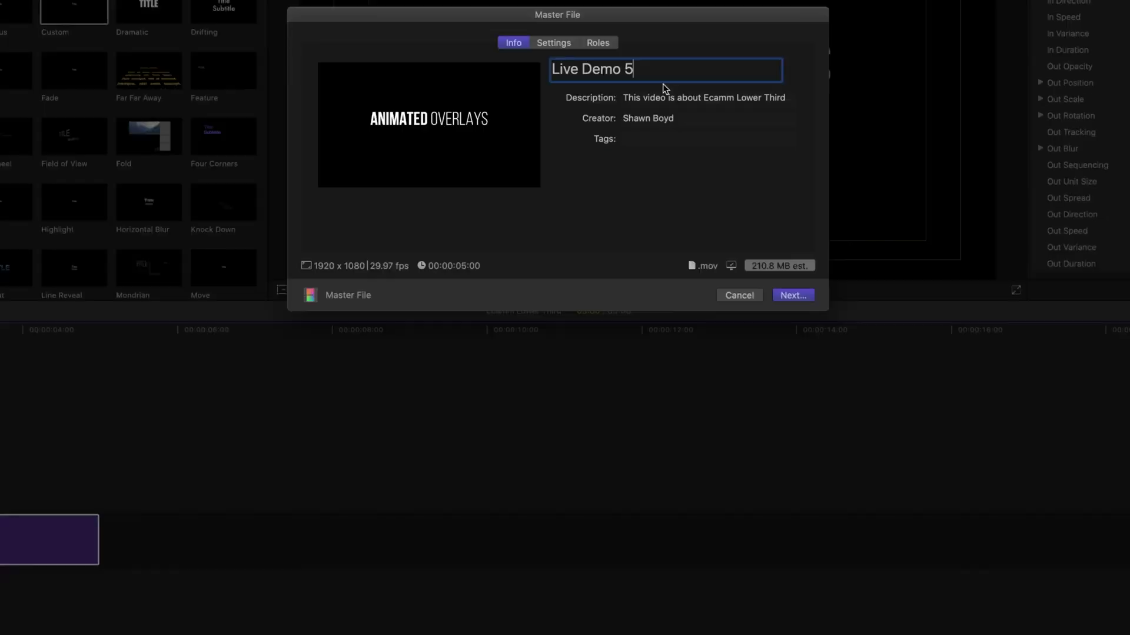
Set the export to Video Only with Apple ProRes 4444 and save it to the Desktop
click(554, 43)
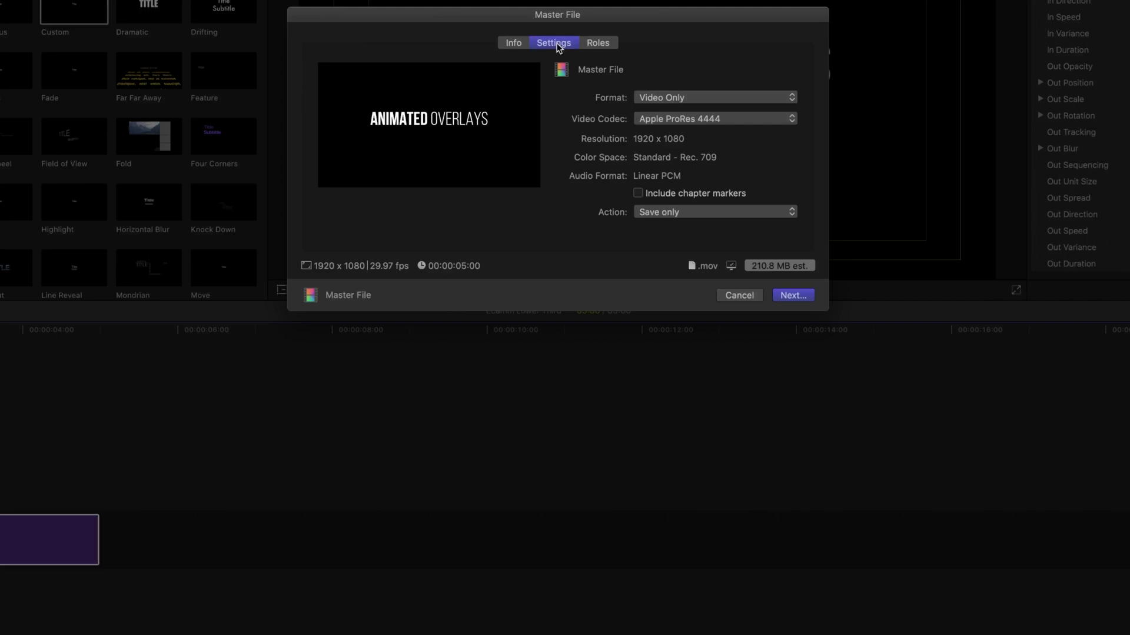
click(715, 100)
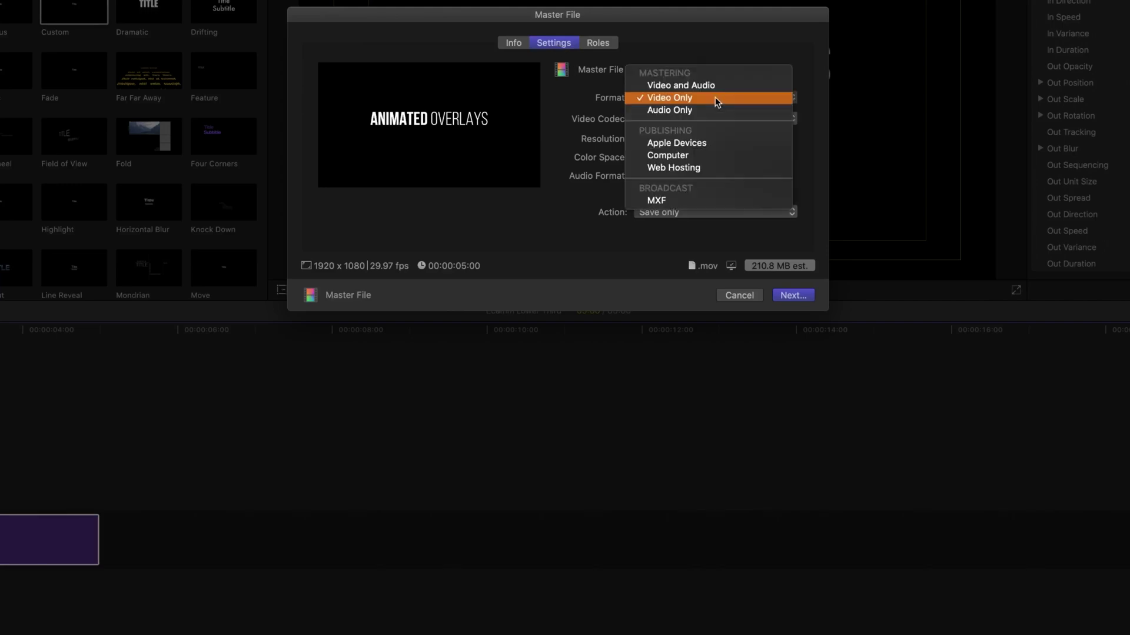
click(684, 100)
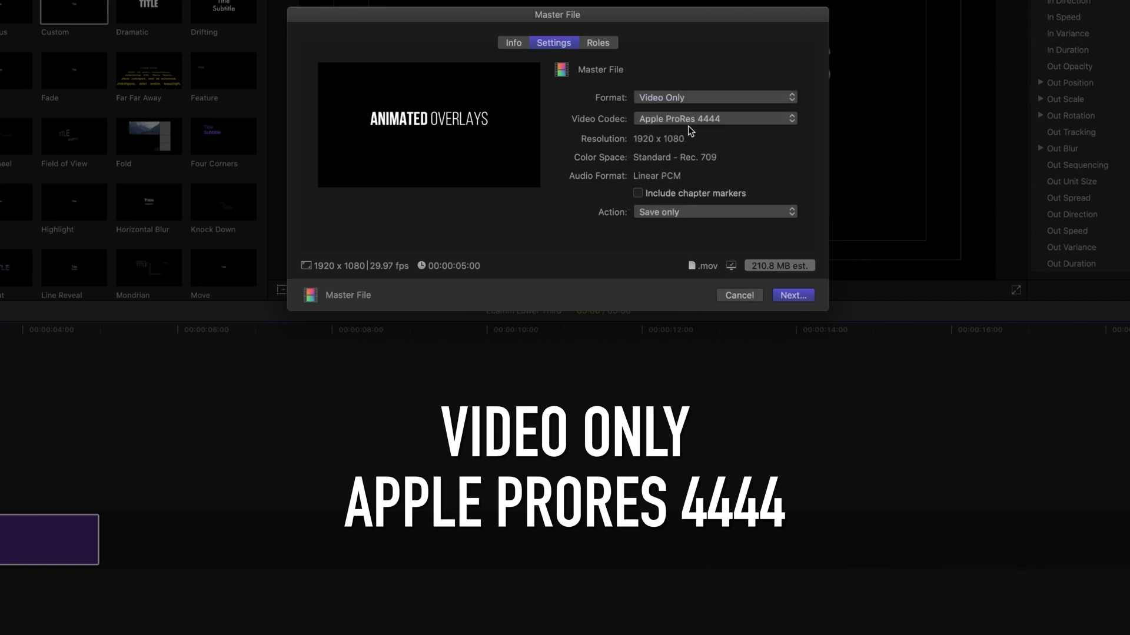
click(687, 121)
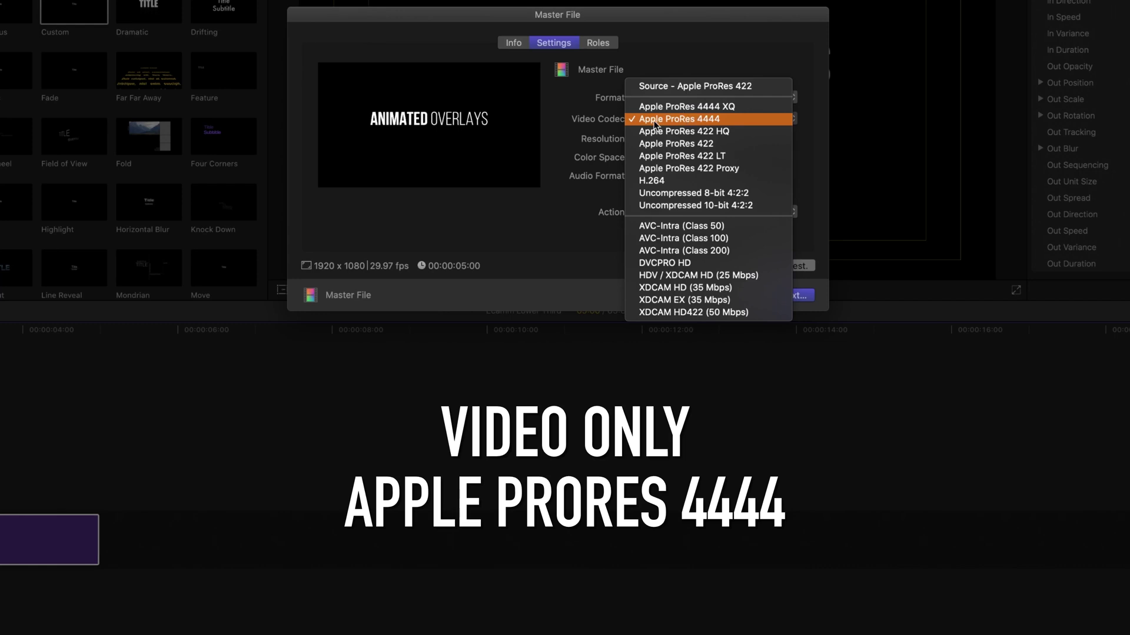
click(715, 118)
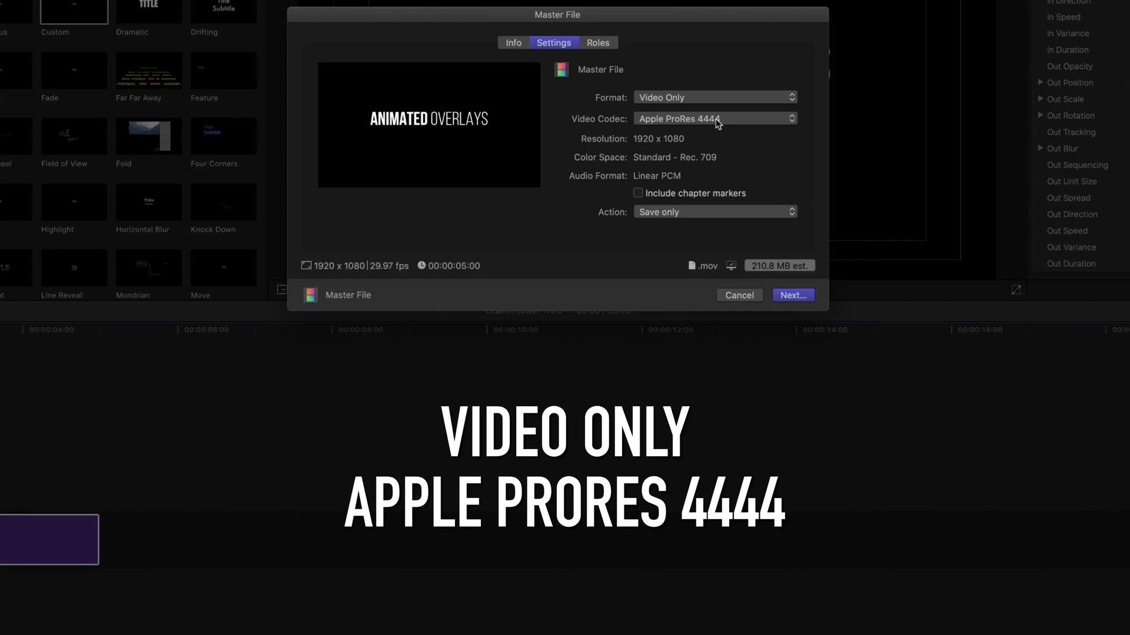
click(789, 297)
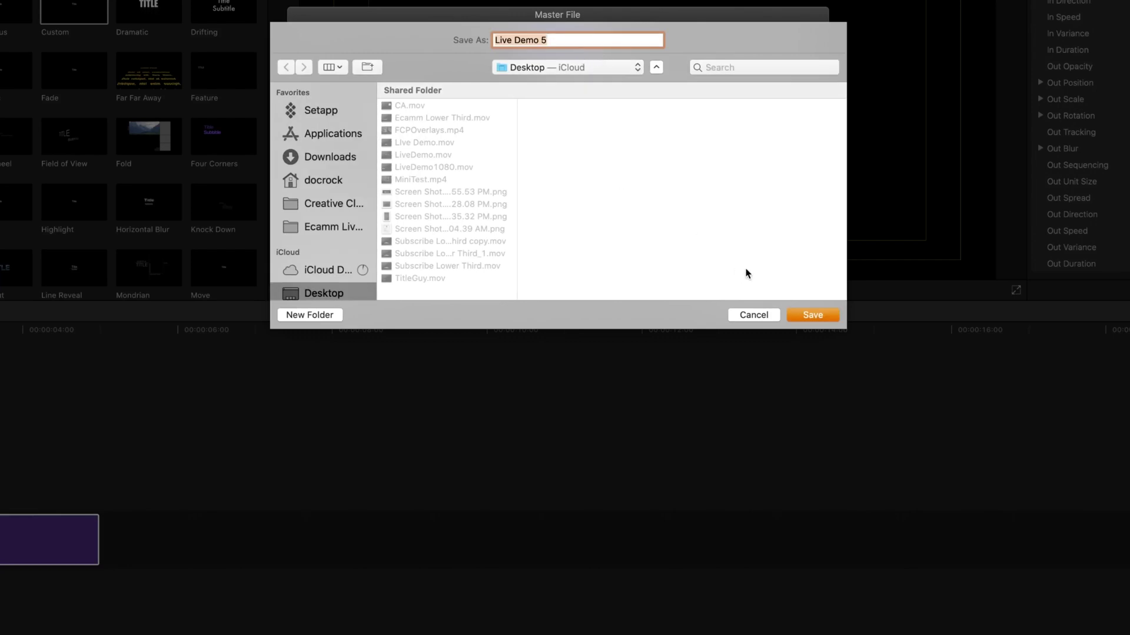
click(806, 316)
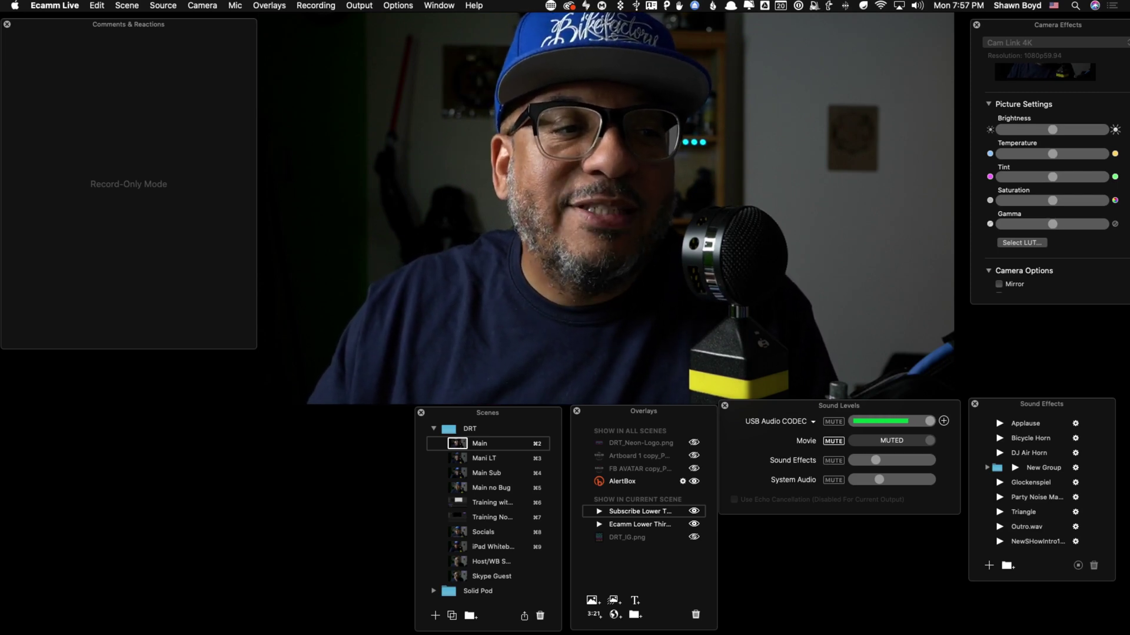
Drop Live Demo 5.mov onto the Ecamm preview and play the overlay from its start
drag(381, 394, 442, 284)
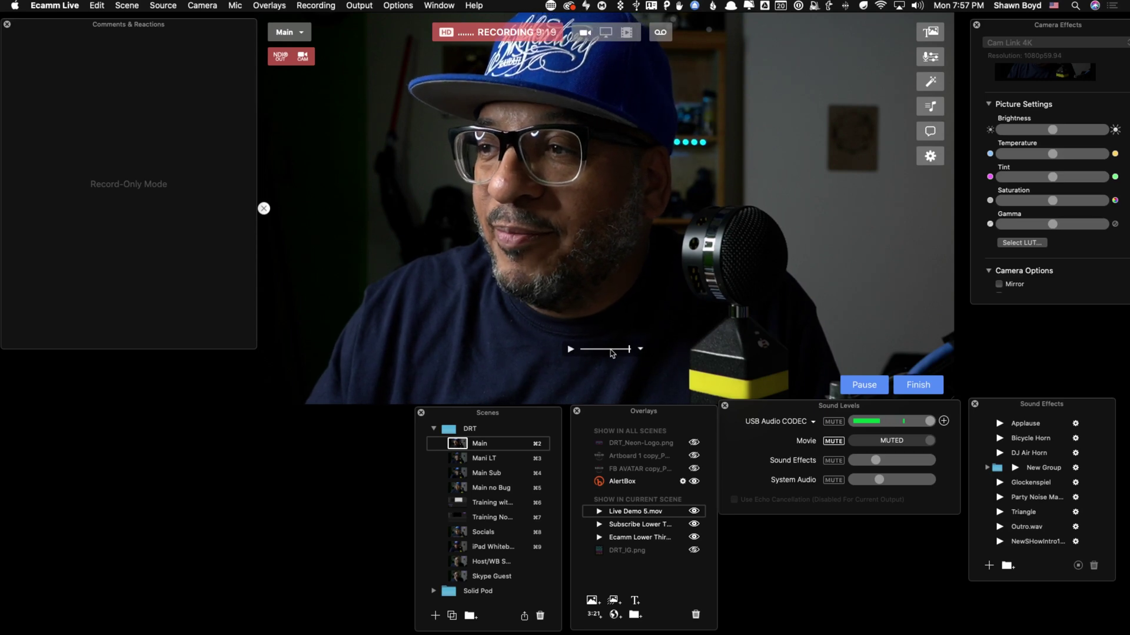
drag(629, 348, 606, 355)
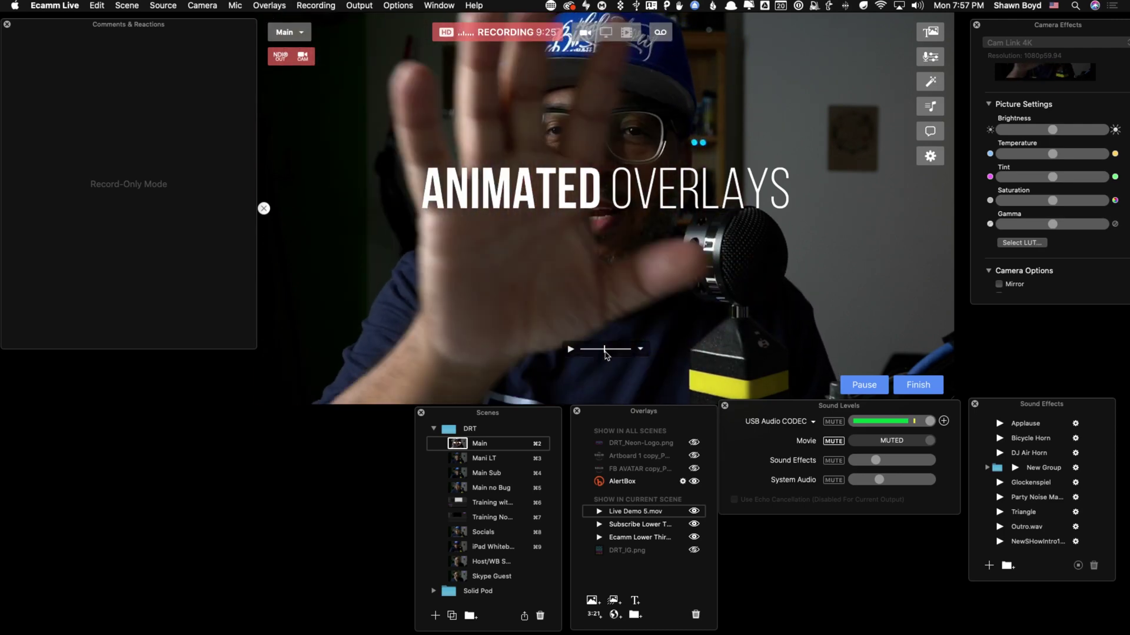
drag(606, 355, 572, 354)
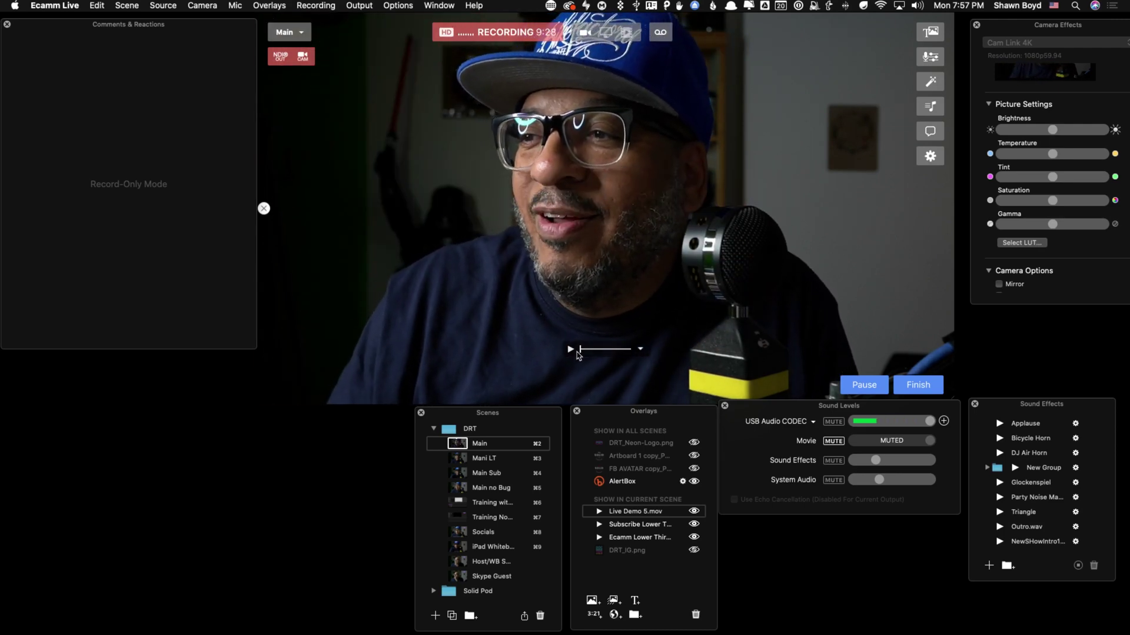
click(570, 350)
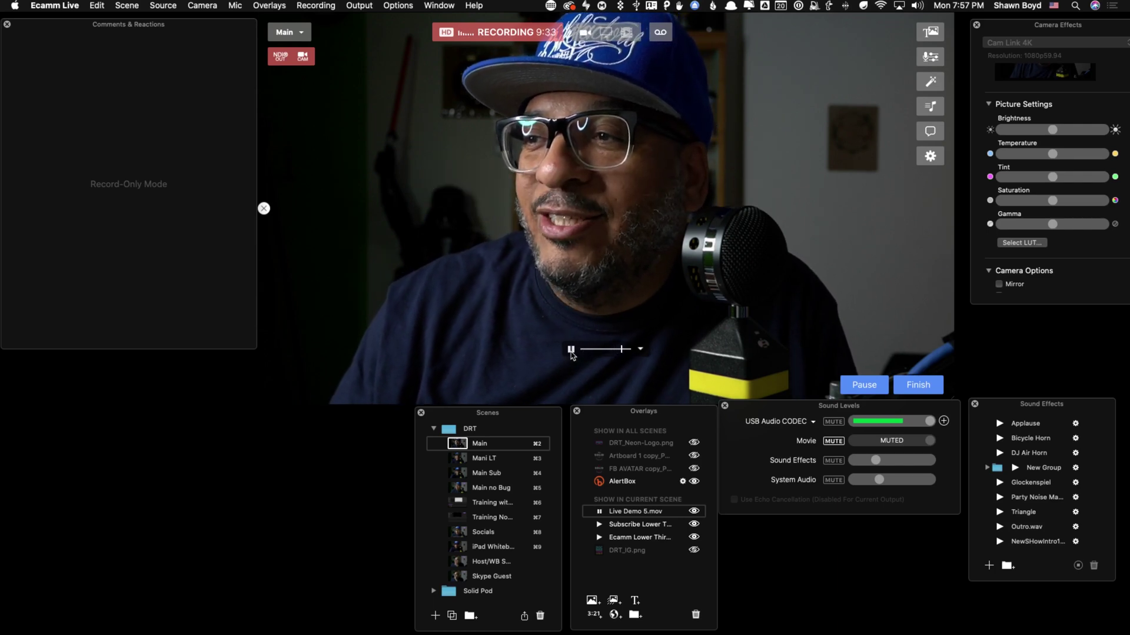
click(398, 6)
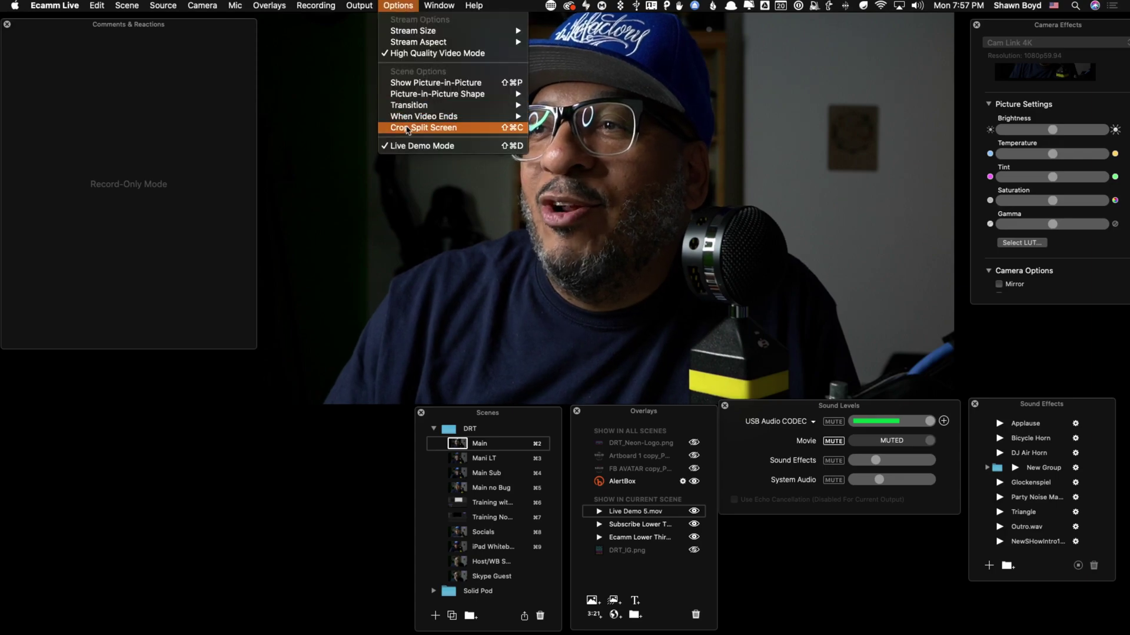